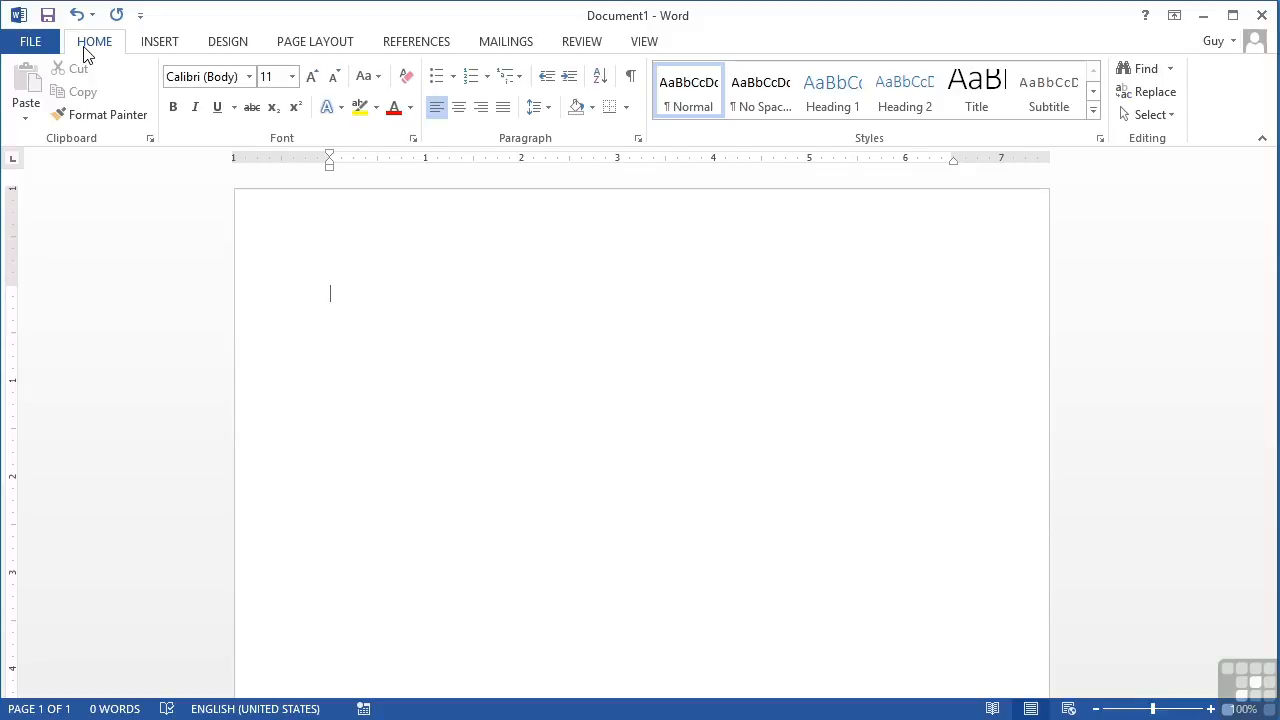
- Change the blank document's page orientation to landscape
click(298, 42)
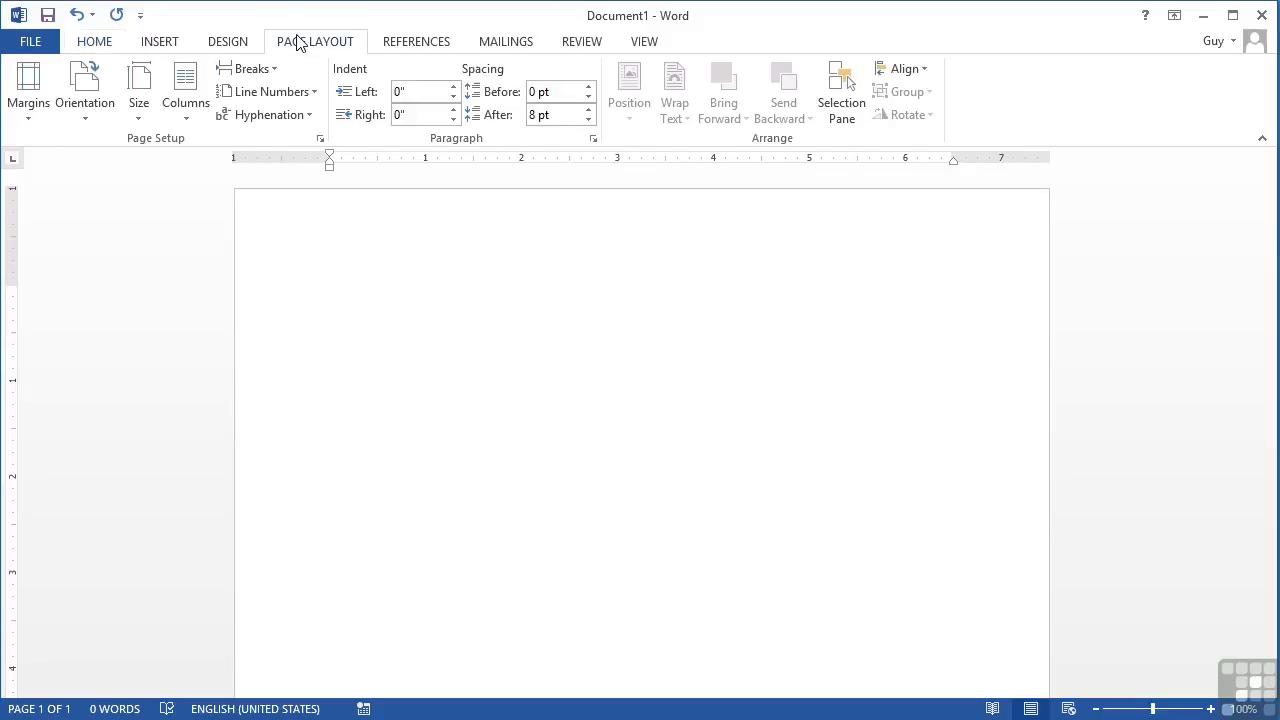
click(85, 113)
click(123, 191)
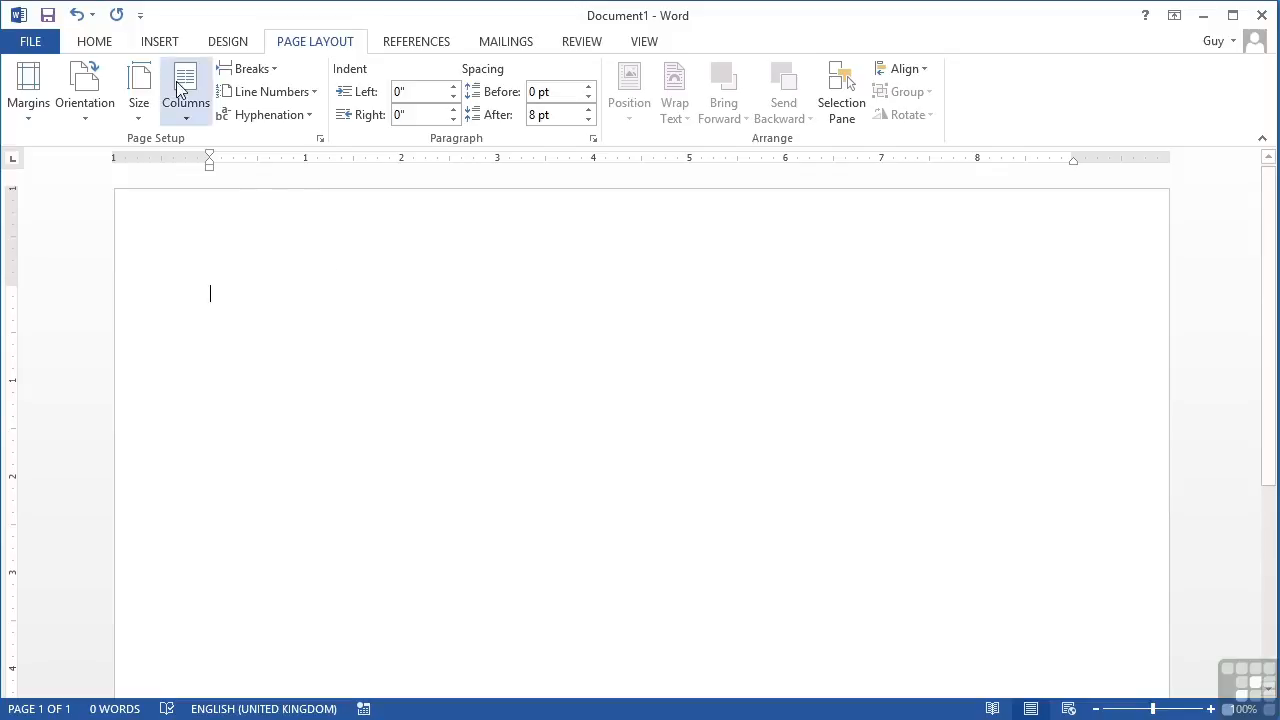
- Draw a plain rectangle about 2.74" wide and 1.6" high in the upper-left part of the page
click(162, 44)
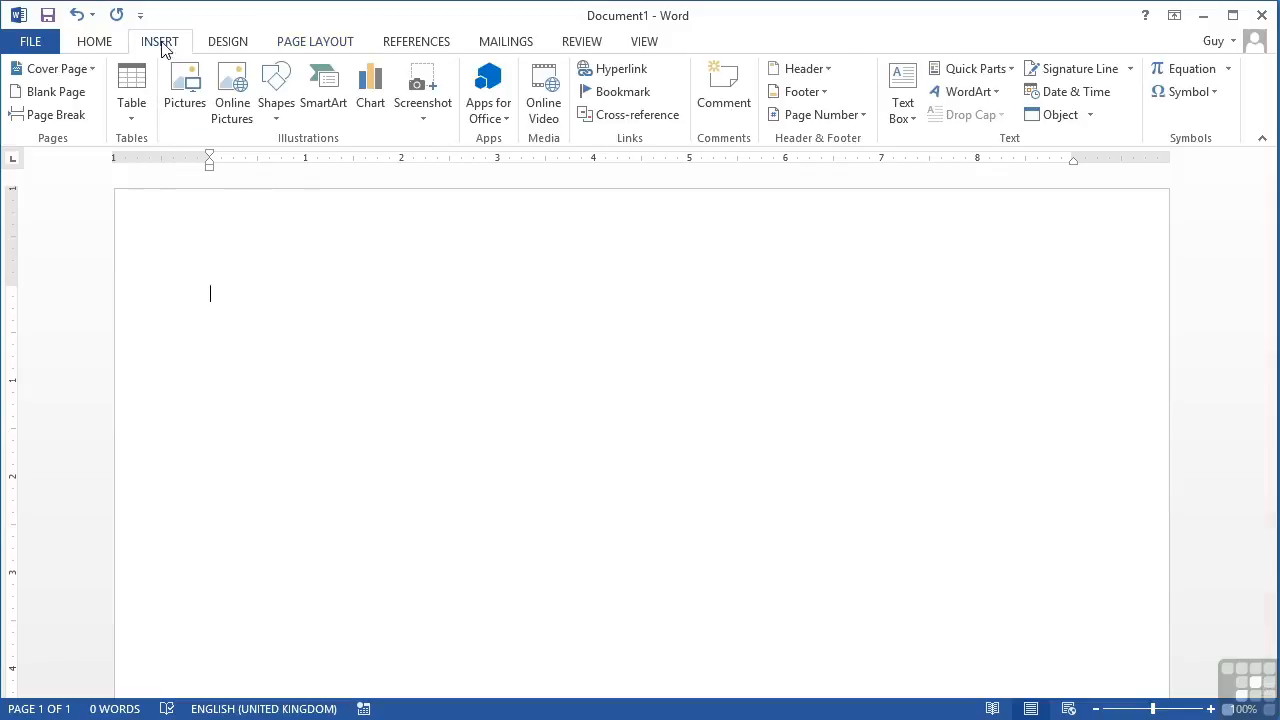
click(280, 120)
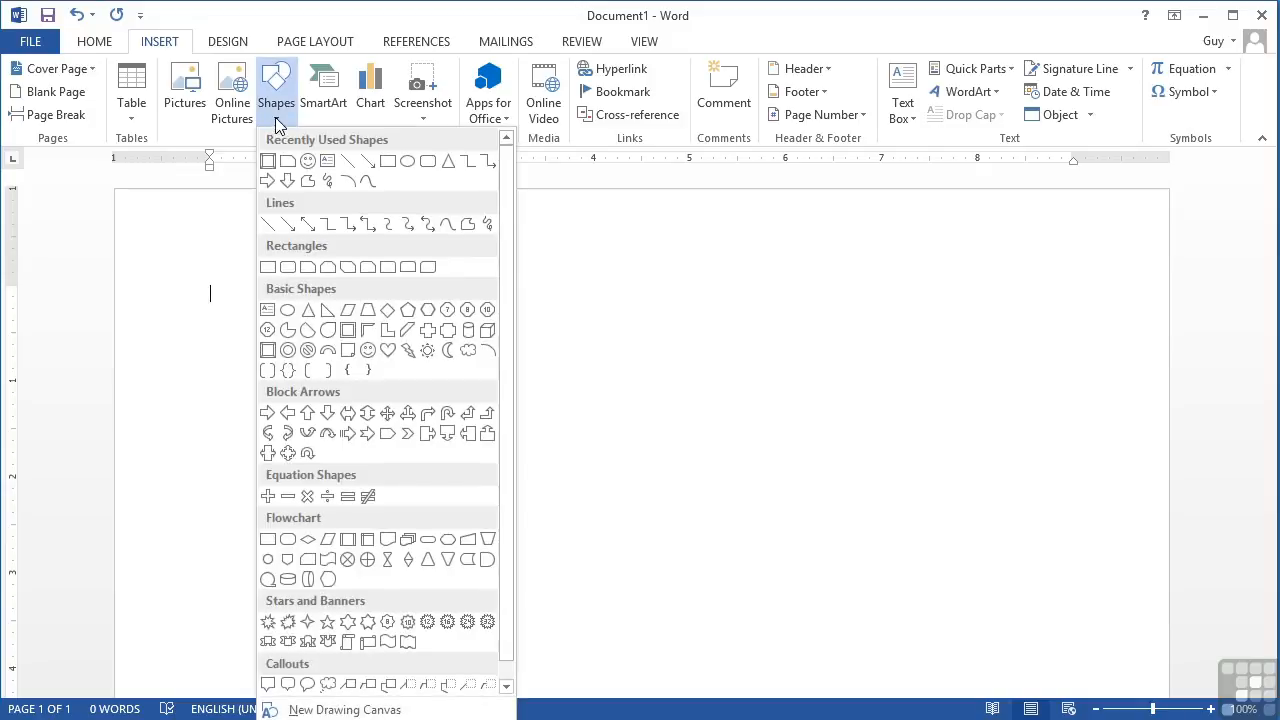
mouse_move(506, 194)
mouse_down()
mouse_move(505, 287)
mouse_move(505, 186)
mouse_up()
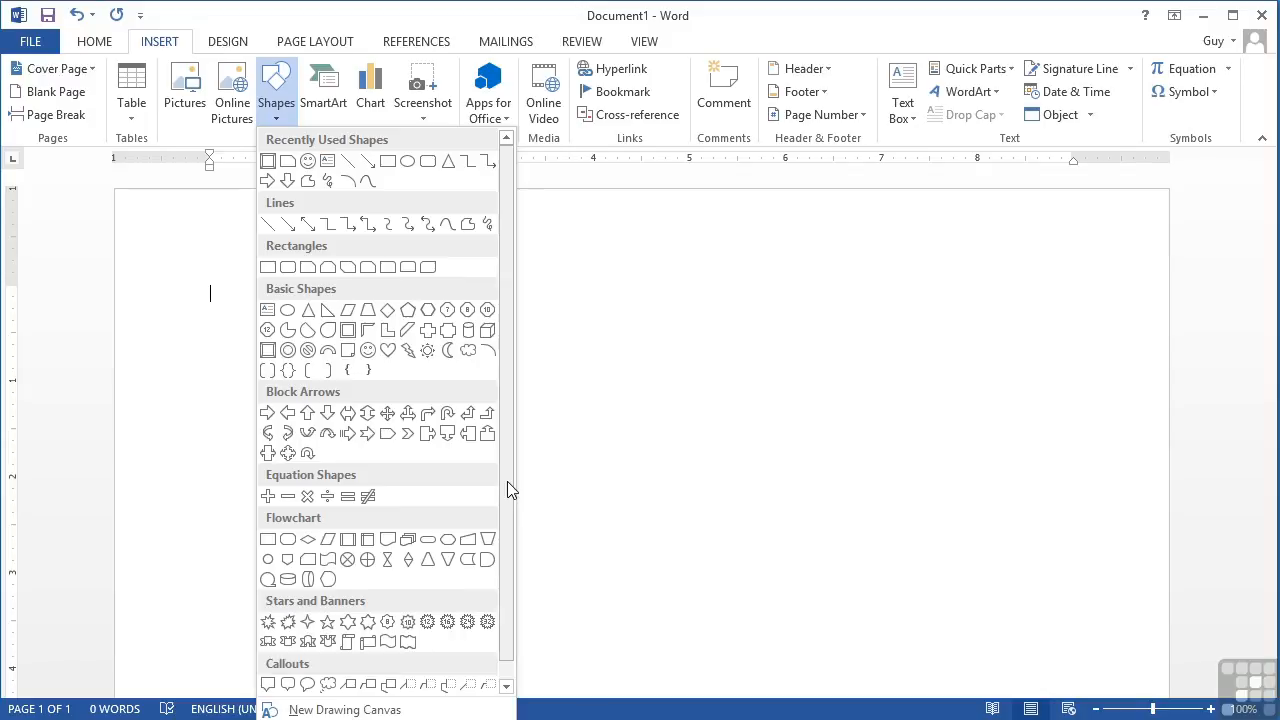
click(268, 268)
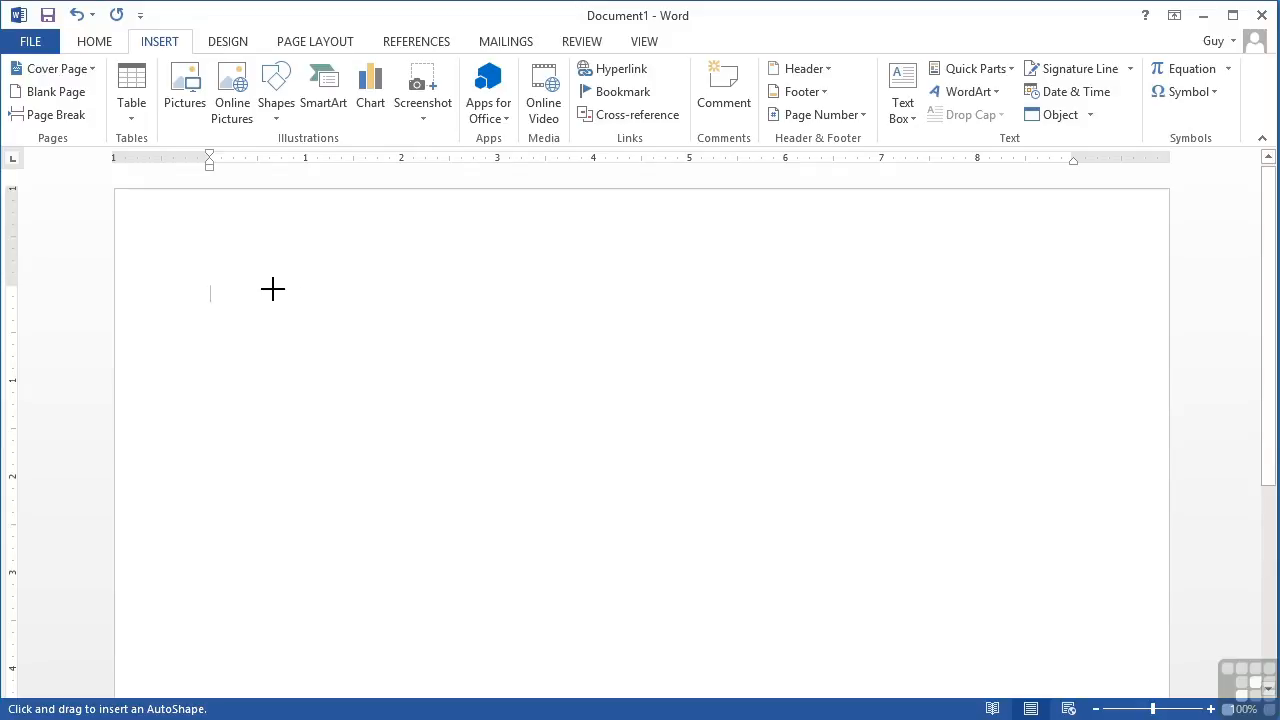
mouse_move(280, 301)
mouse_down()
mouse_move(317, 340)
mouse_move(563, 449)
mouse_move(571, 441)
mouse_move(413, 379)
mouse_move(446, 378)
mouse_move(491, 352)
mouse_move(493, 333)
mouse_move(326, 333)
mouse_move(314, 434)
mouse_move(482, 459)
mouse_move(520, 431)
mouse_move(566, 426)
mouse_move(534, 420)
mouse_move(543, 456)
mouse_up()
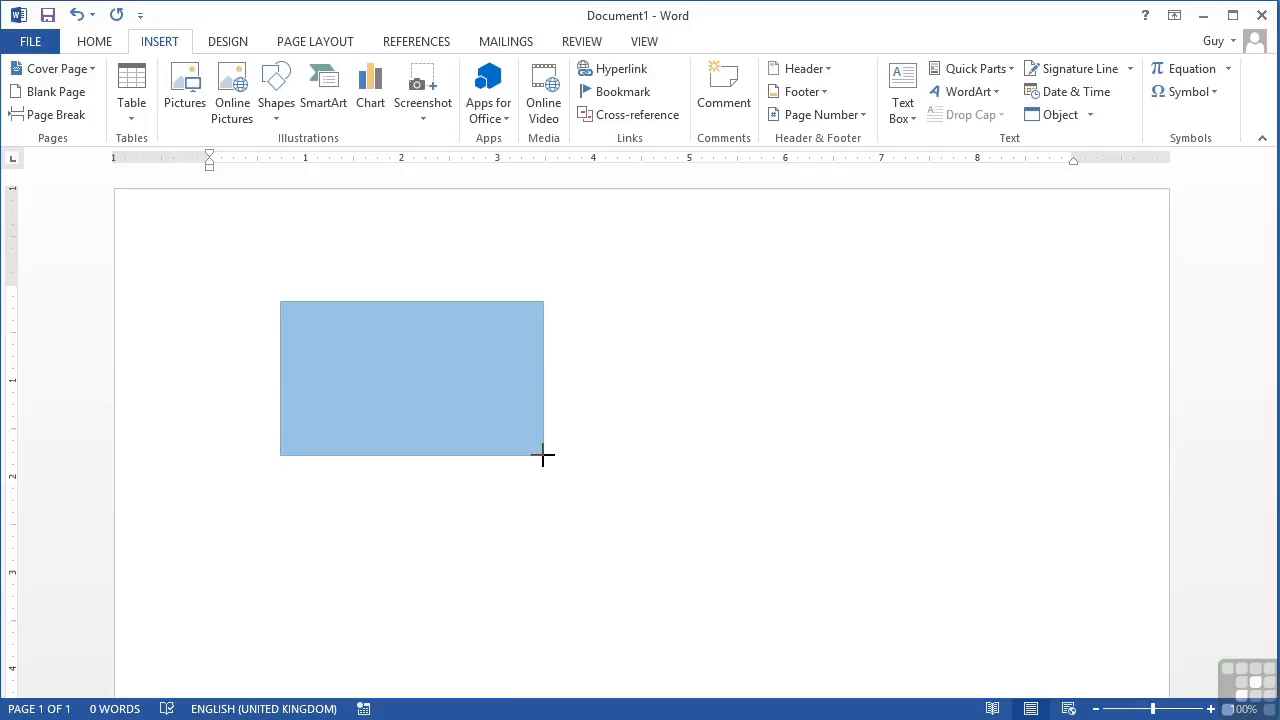
drag(543, 456, 544, 457)
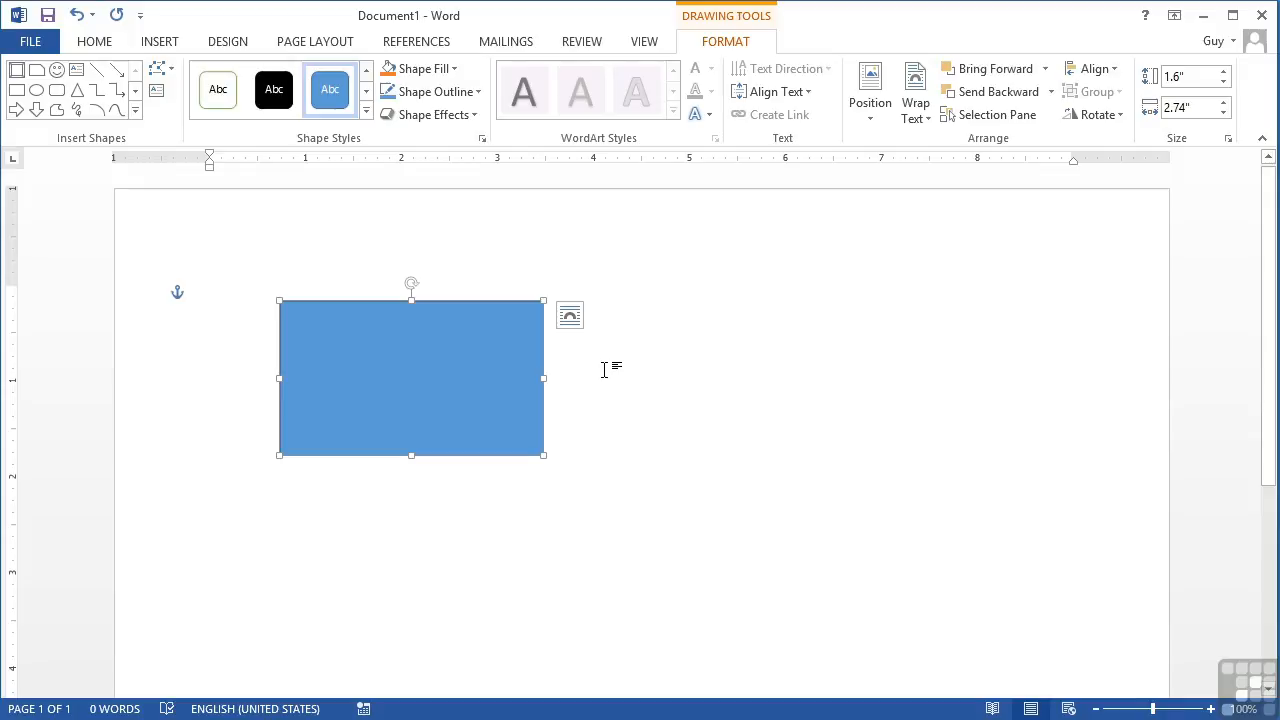
click(652, 372)
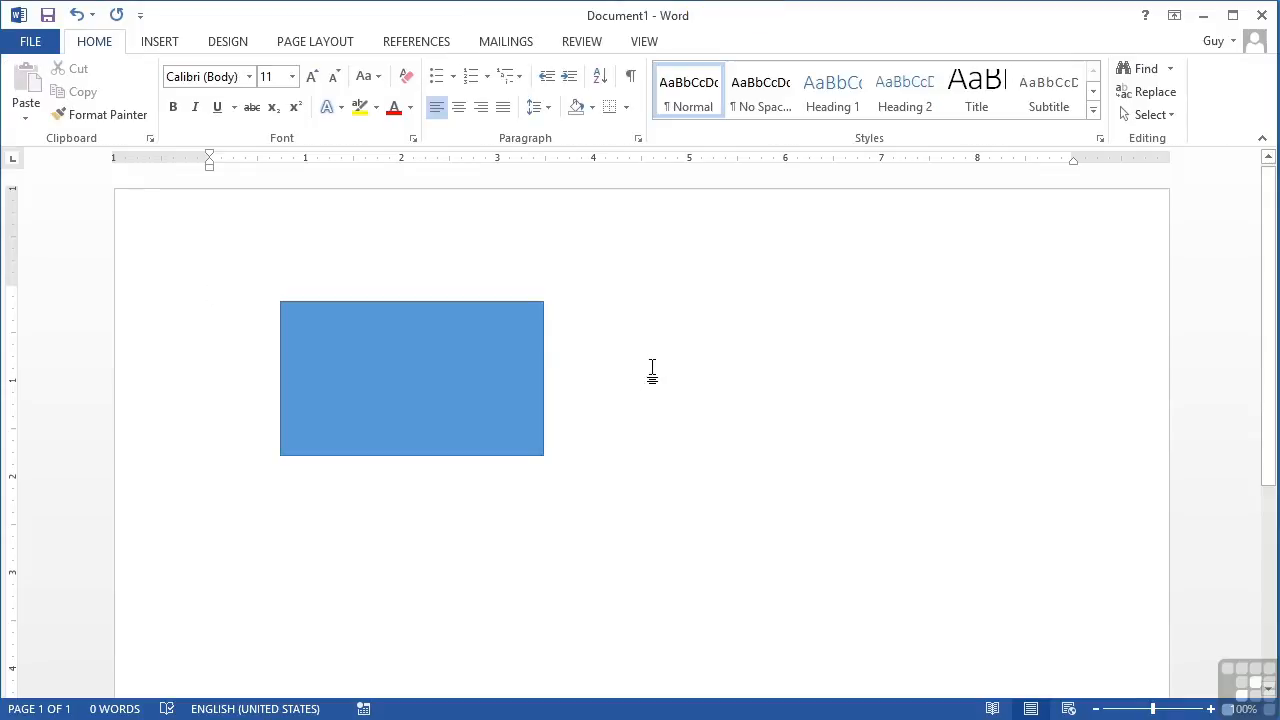
- Draw a heart to the right of the rectangle with equal width and height, about 1.07" each, and deselect it
click(178, 43)
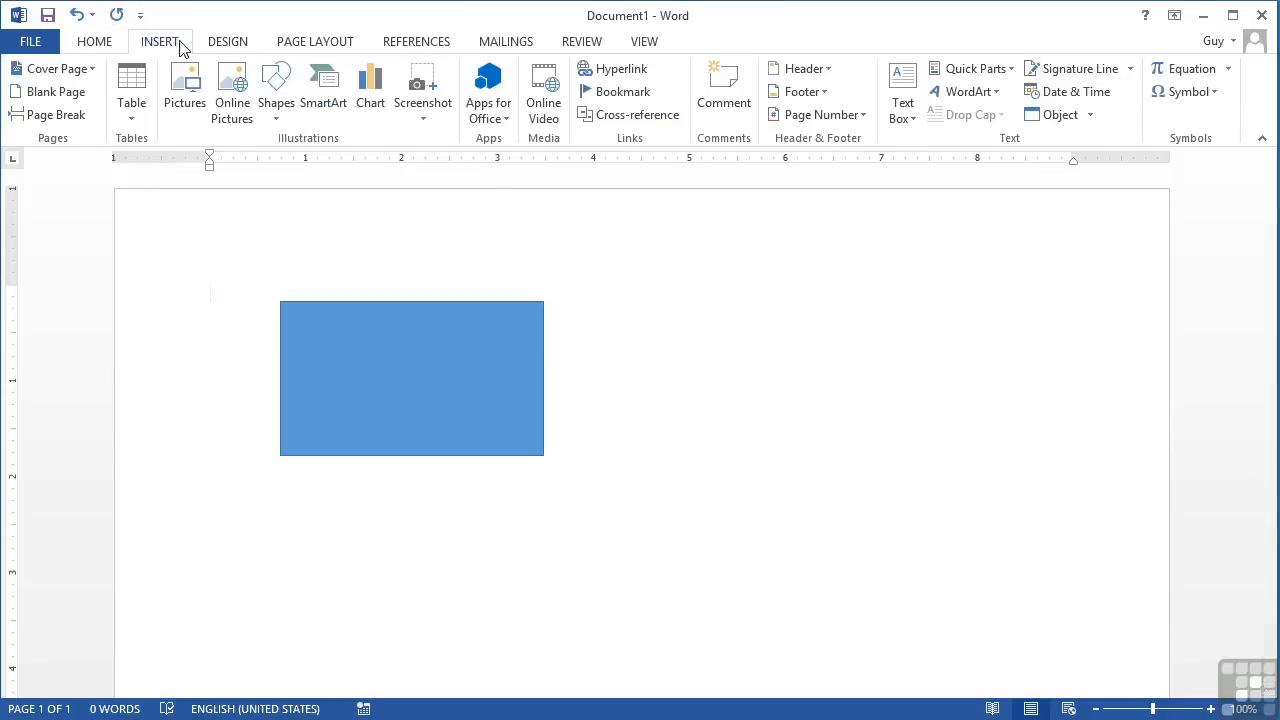
click(275, 118)
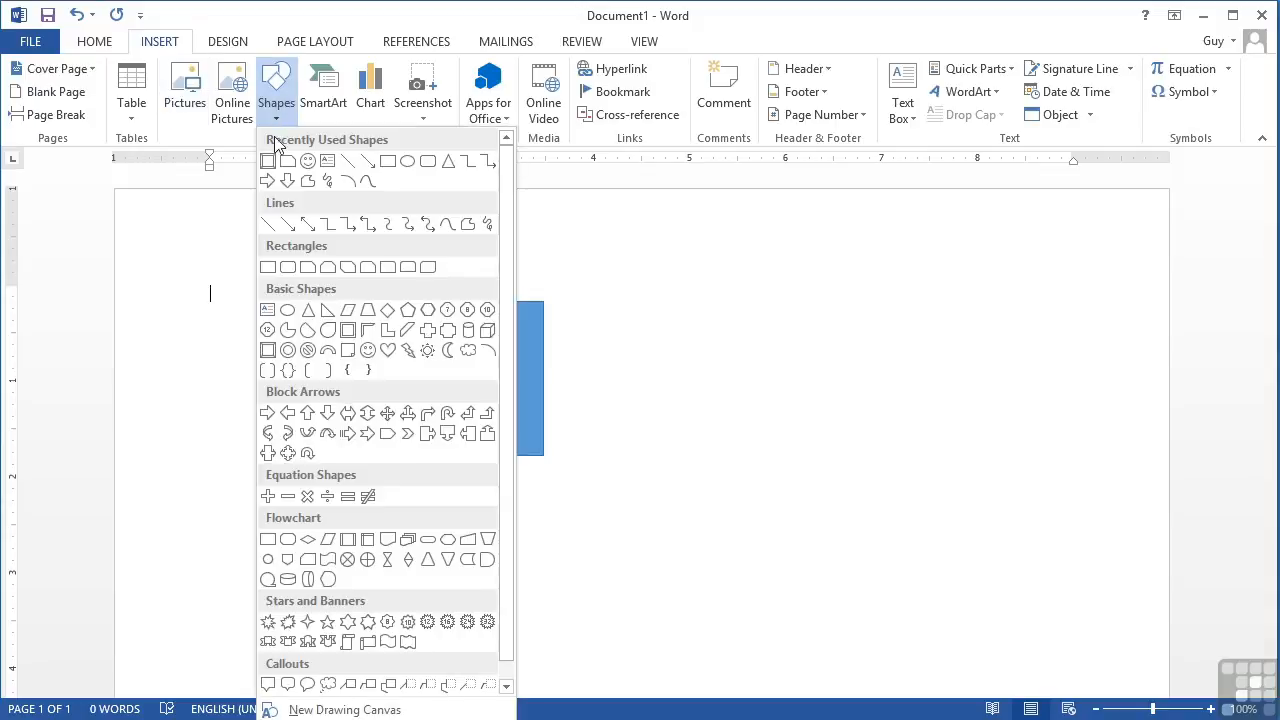
click(389, 352)
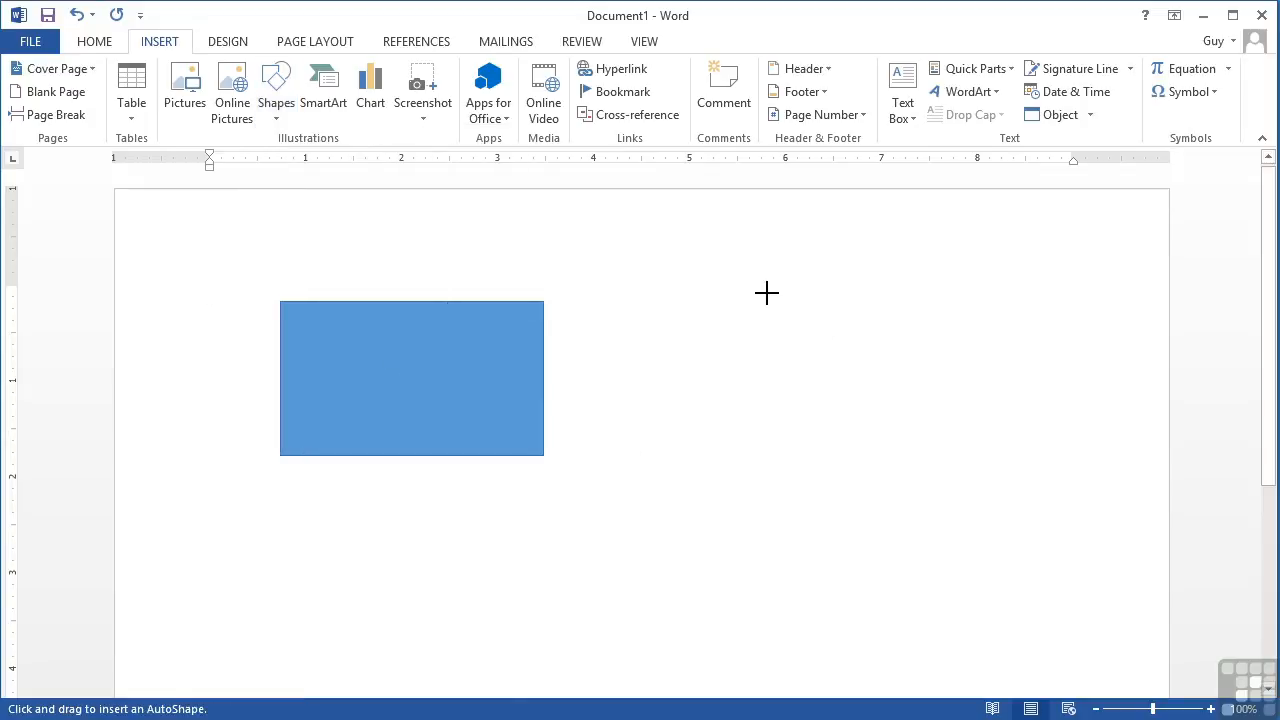
mouse_move(763, 292)
mouse_down()
mouse_move(849, 366)
mouse_move(921, 399)
mouse_move(899, 405)
mouse_up()
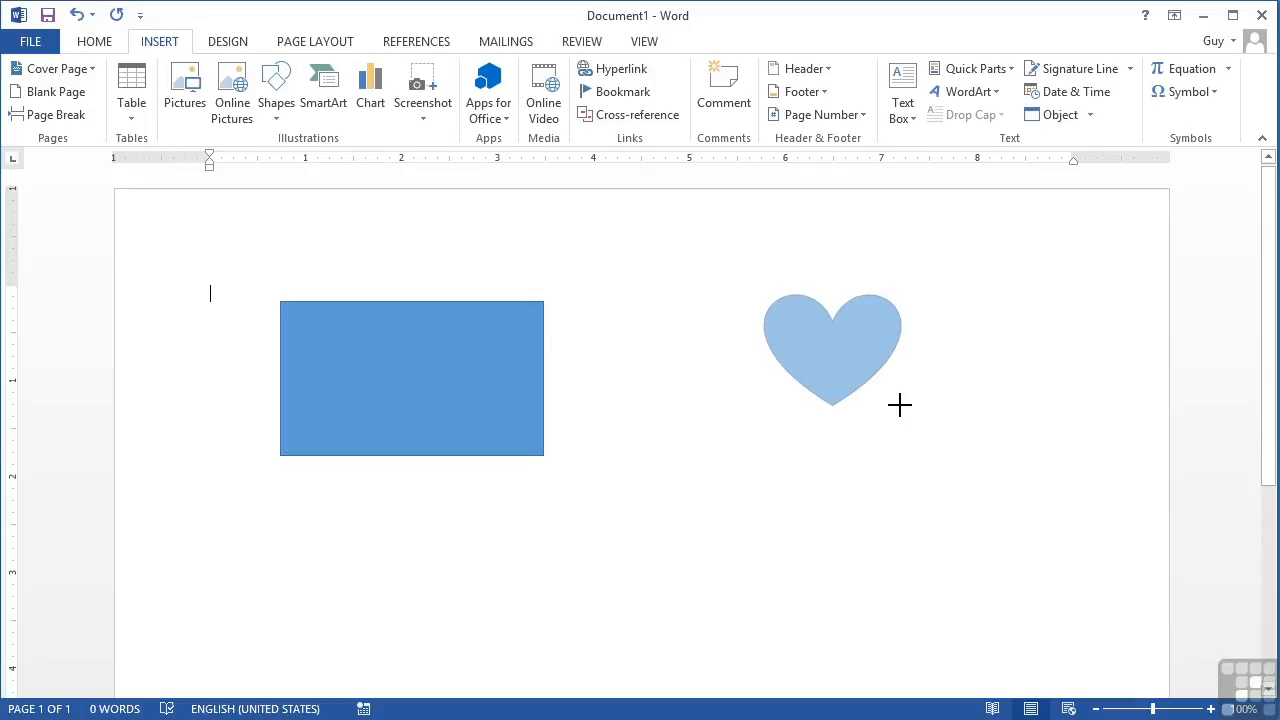
key(shift)
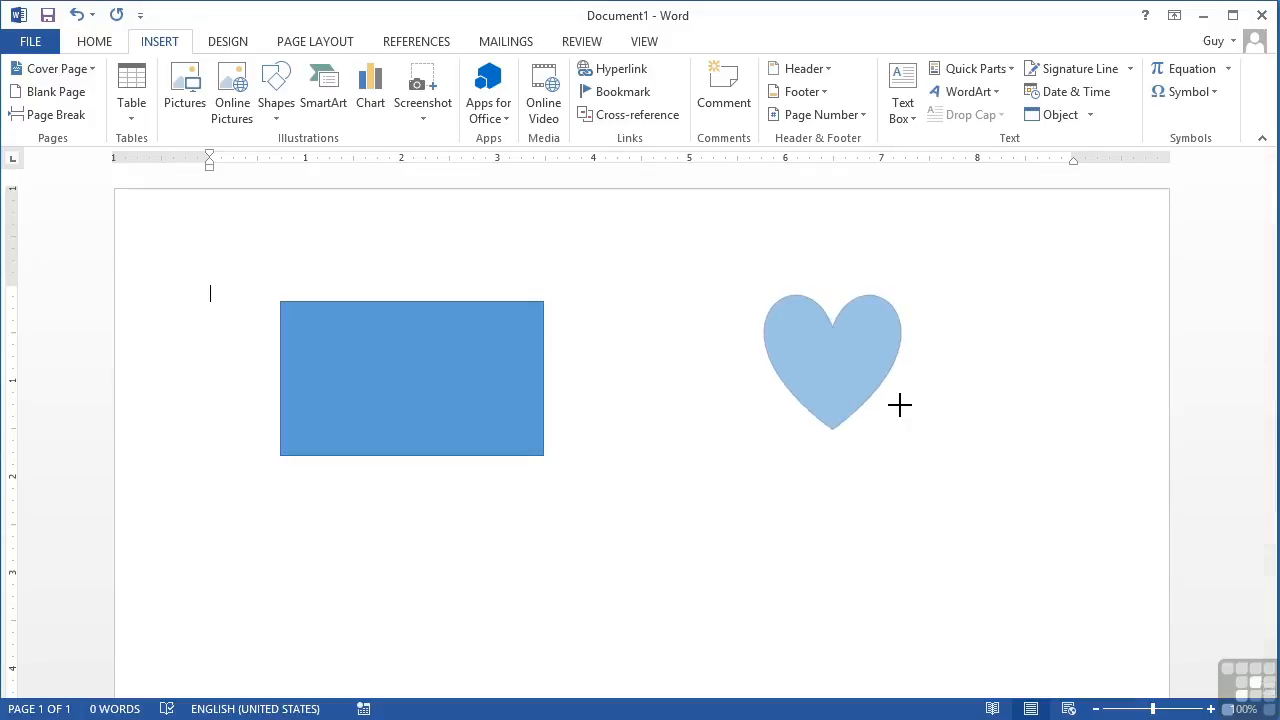
mouse_move(899, 405)
mouse_down()
mouse_move(877, 386)
mouse_move(935, 423)
mouse_move(906, 409)
mouse_move(921, 418)
mouse_up()
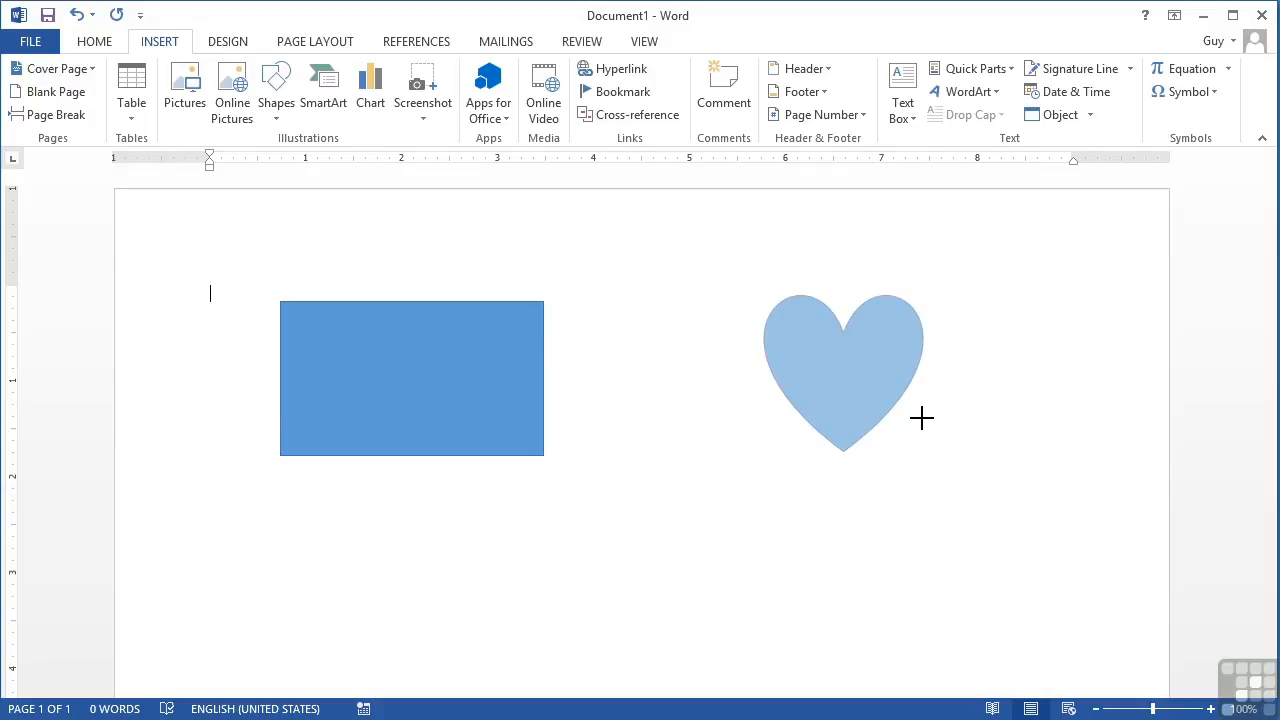
mouse_move(921, 418)
mouse_down()
mouse_move(928, 427)
mouse_move(926, 320)
mouse_move(815, 340)
mouse_move(943, 326)
mouse_move(994, 440)
mouse_move(1031, 480)
mouse_move(851, 349)
mouse_move(923, 426)
mouse_move(994, 474)
mouse_move(867, 371)
mouse_up()
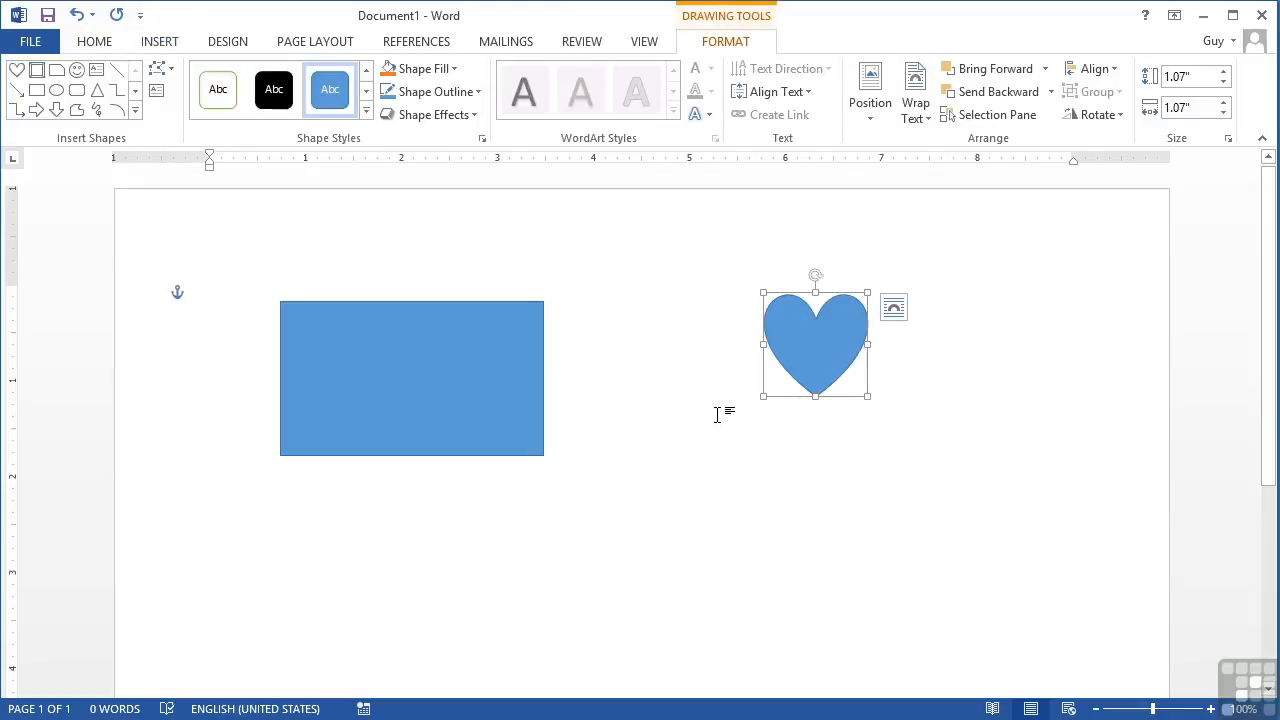
click(668, 468)
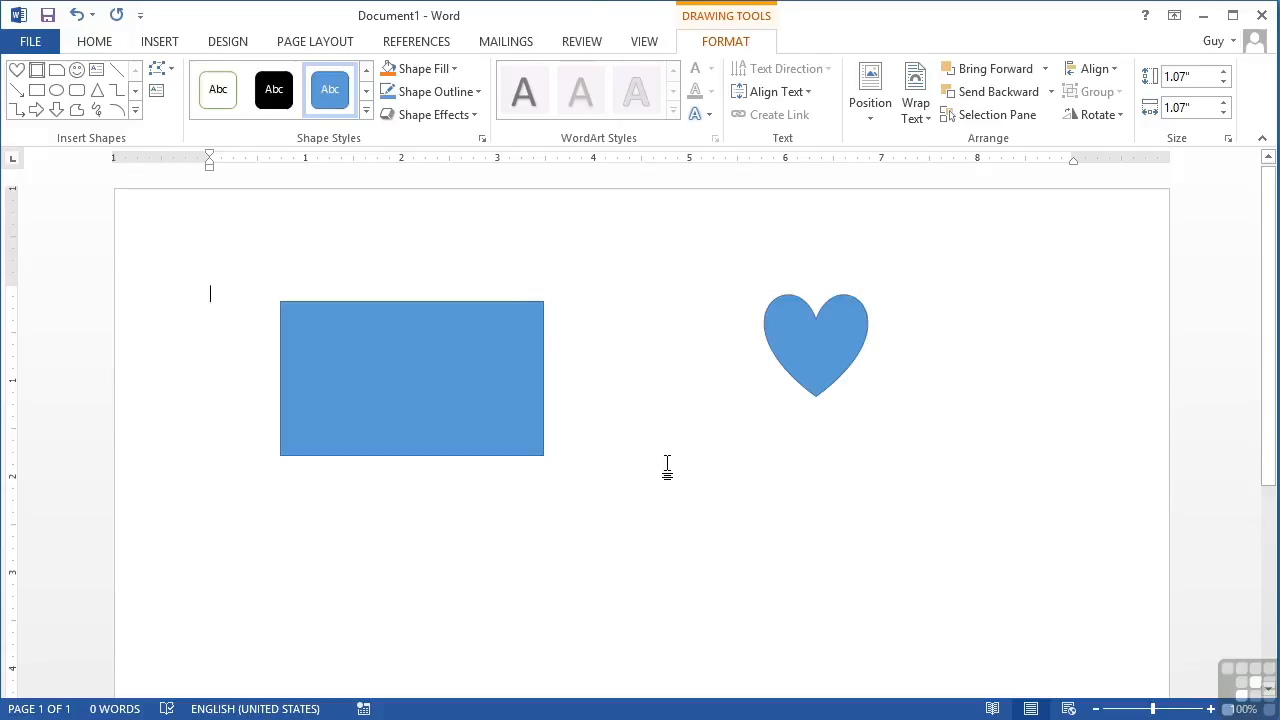
- Draw a smiley face below the heart with equal width and height, about 1.32" each
click(163, 42)
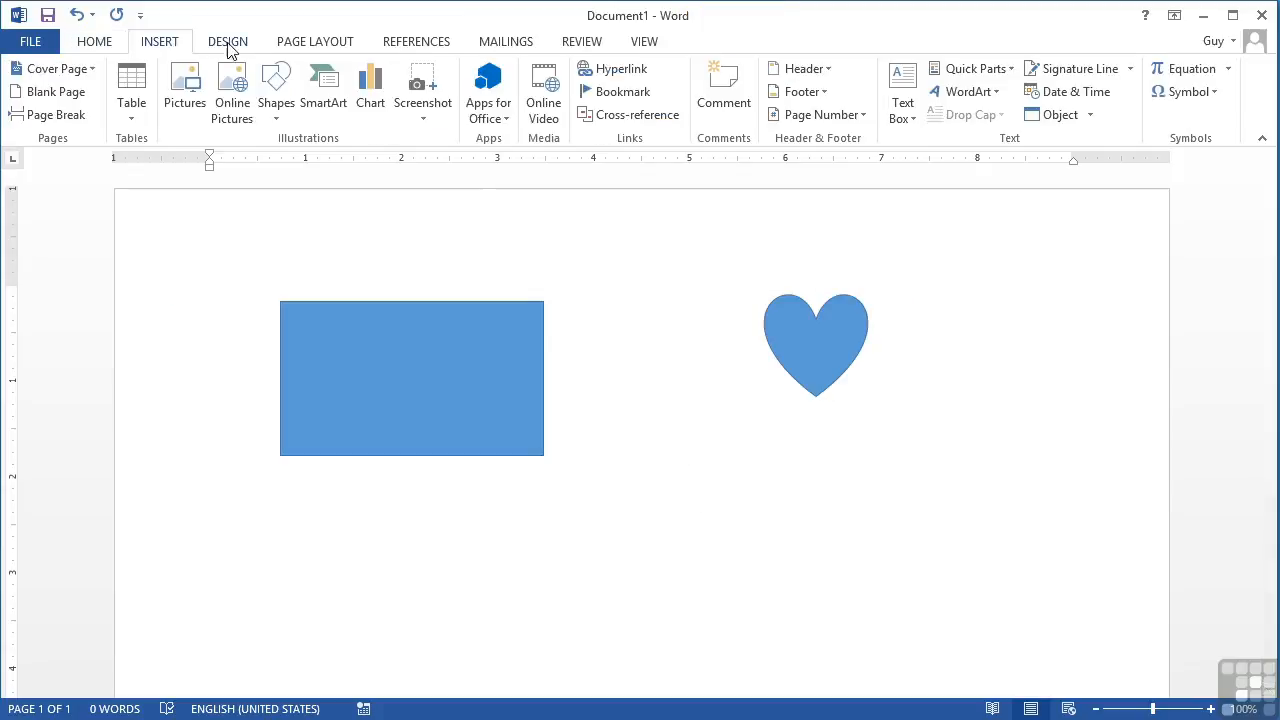
click(273, 110)
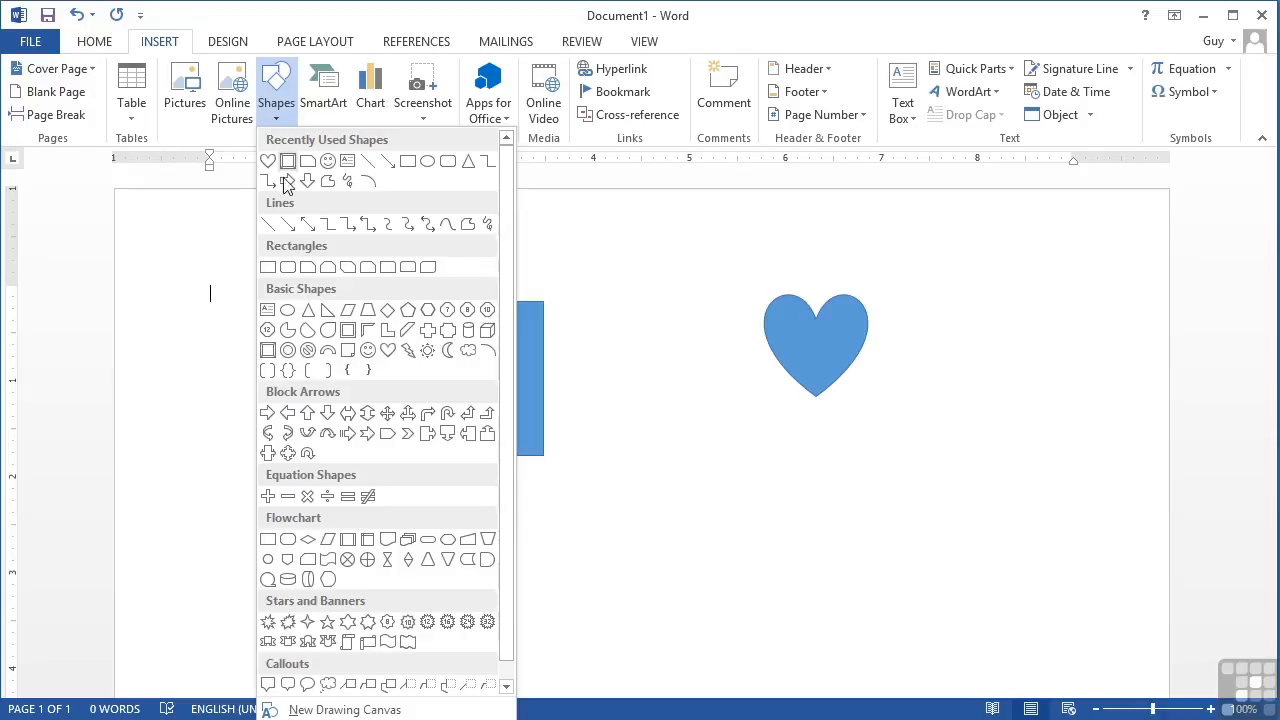
click(369, 353)
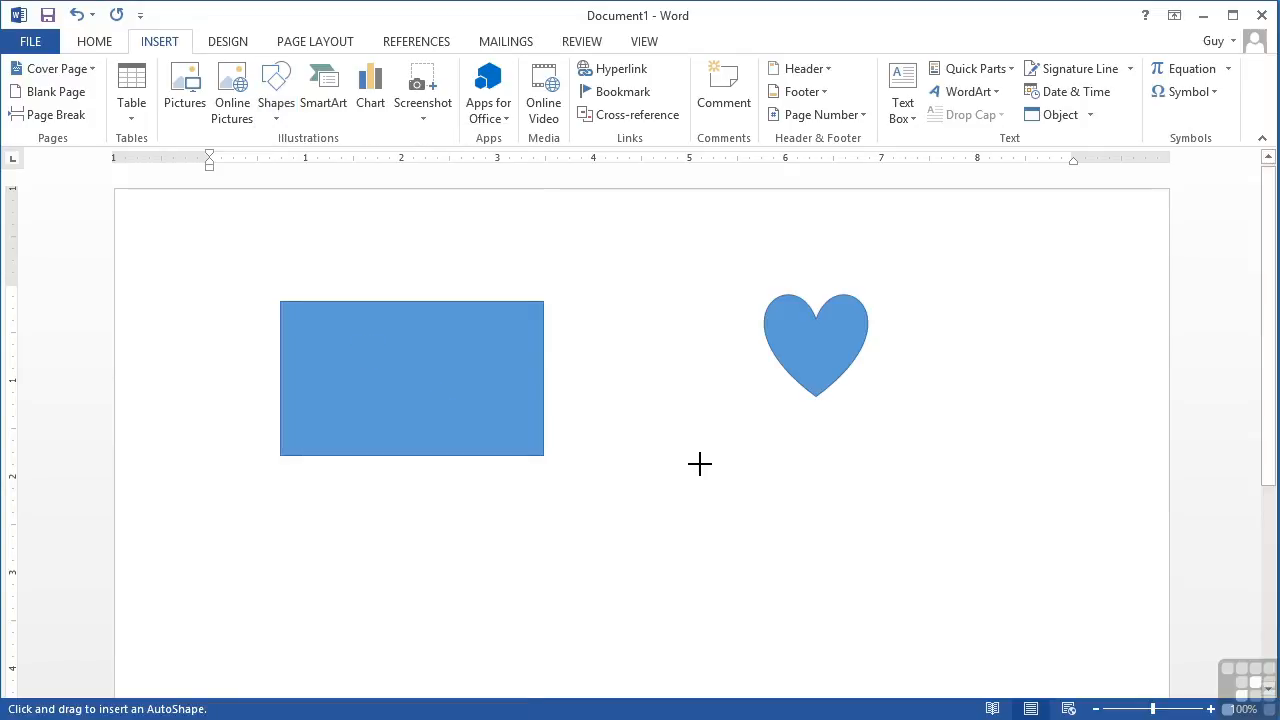
mouse_move(689, 463)
mouse_down()
mouse_move(797, 577)
mouse_move(847, 609)
mouse_move(820, 586)
mouse_up()
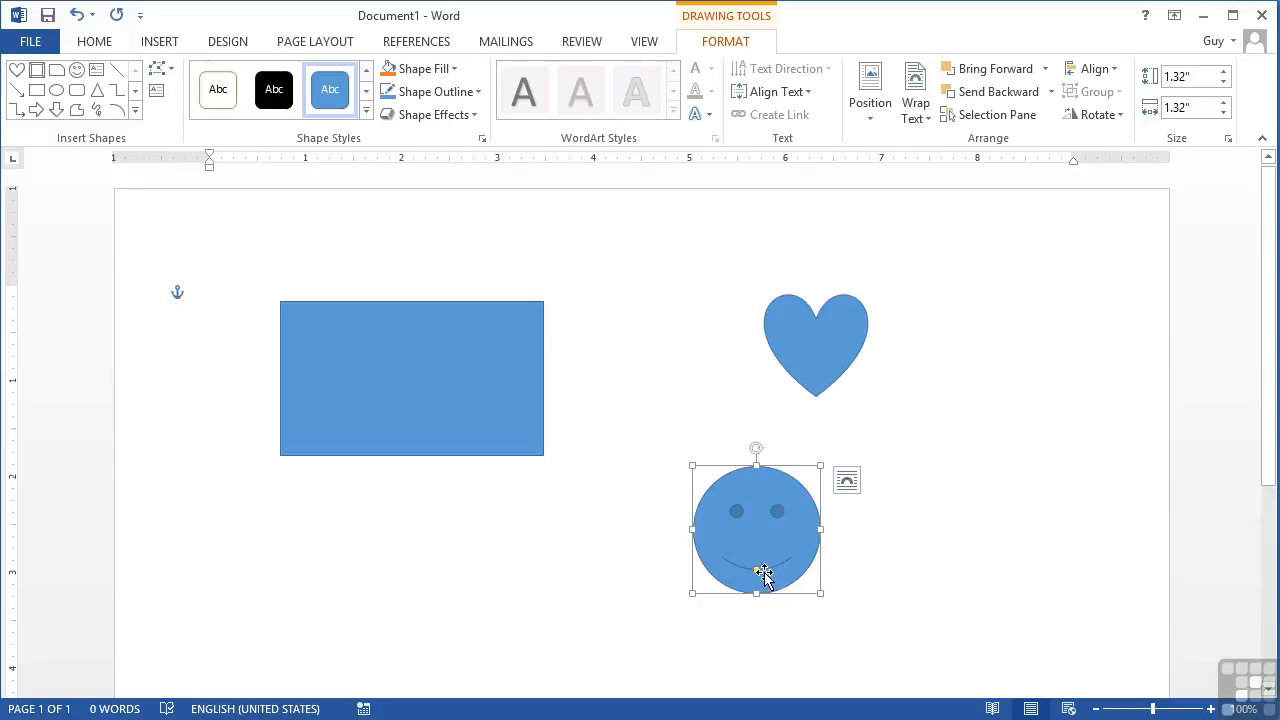
- Flatten the smiley face's mouth to a nearly straight line and deselect the shape
drag(757, 573, 760, 560)
drag(757, 563, 757, 571)
click(944, 526)
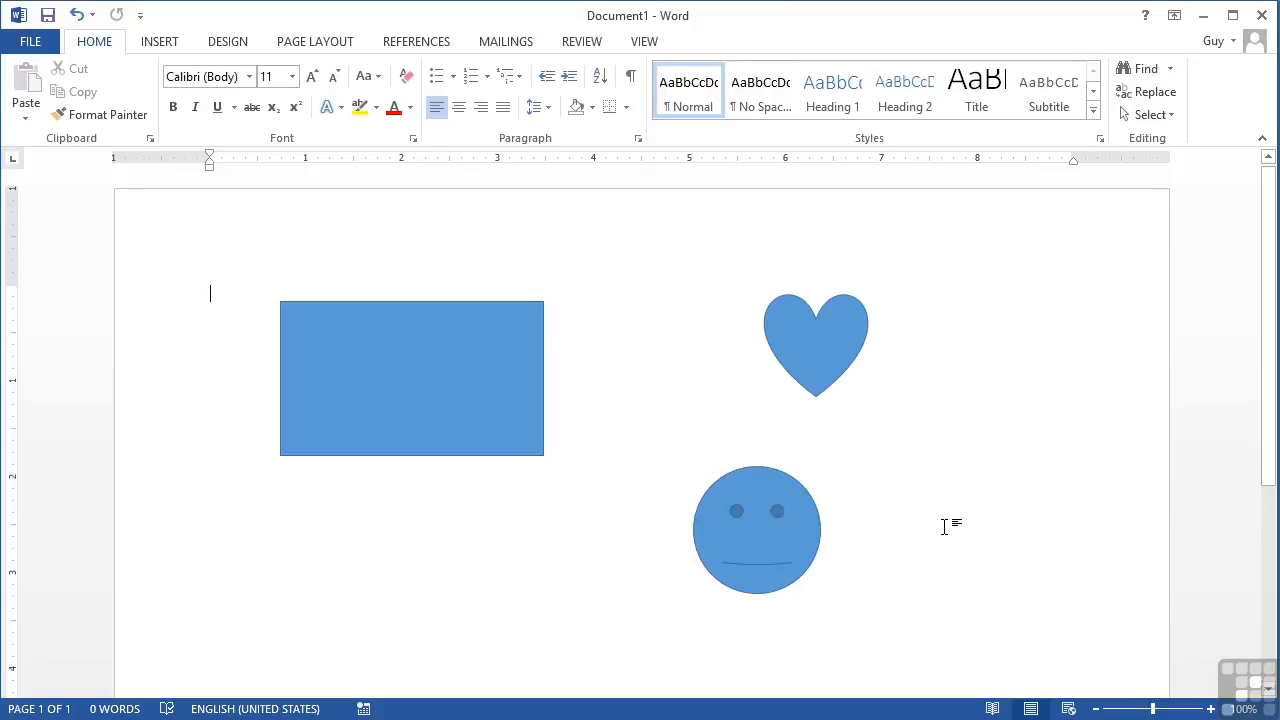
- Draw a double-headed arrow line sloping down to the right of the heart, spanning about 1.25" by 2.57", and deselect it
click(159, 43)
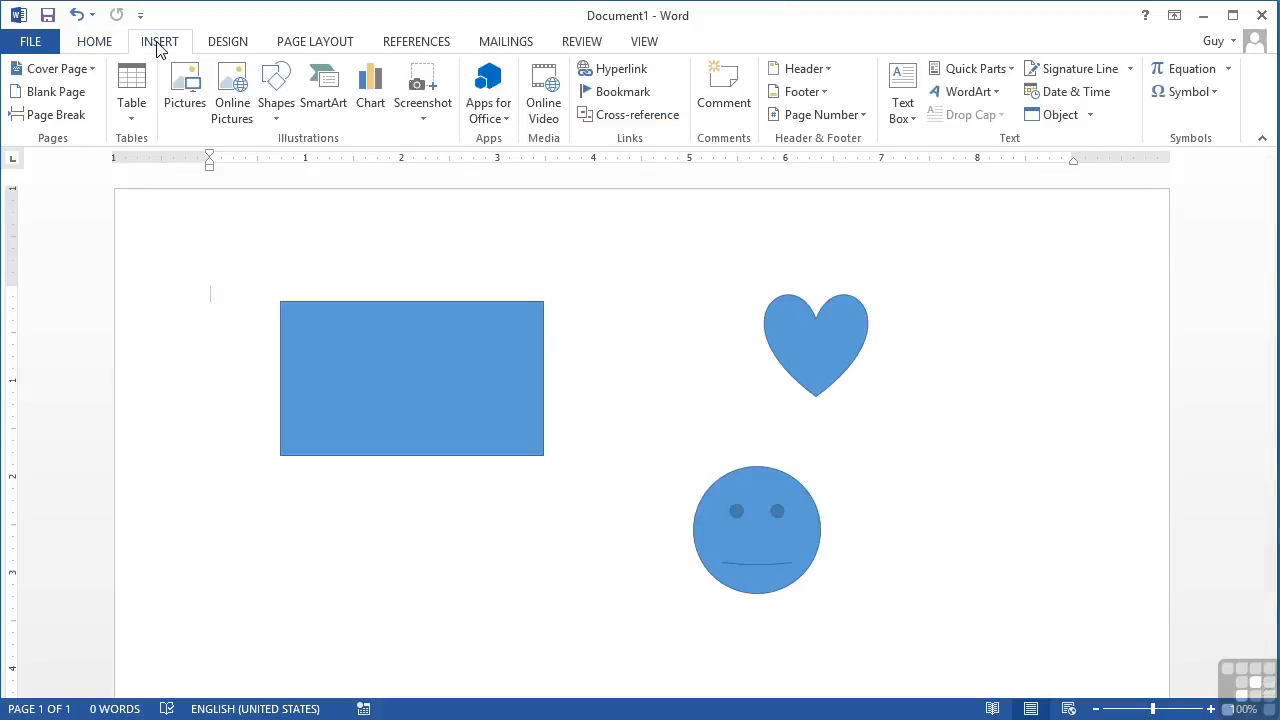
click(277, 105)
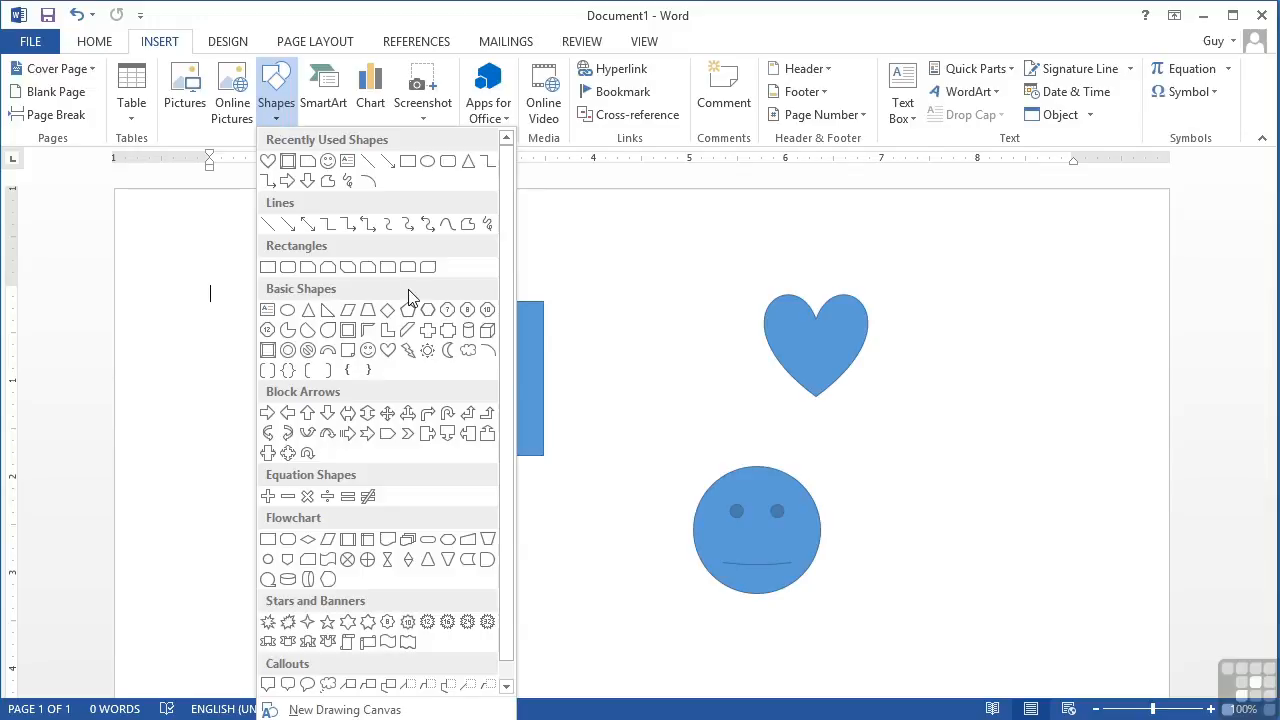
click(309, 226)
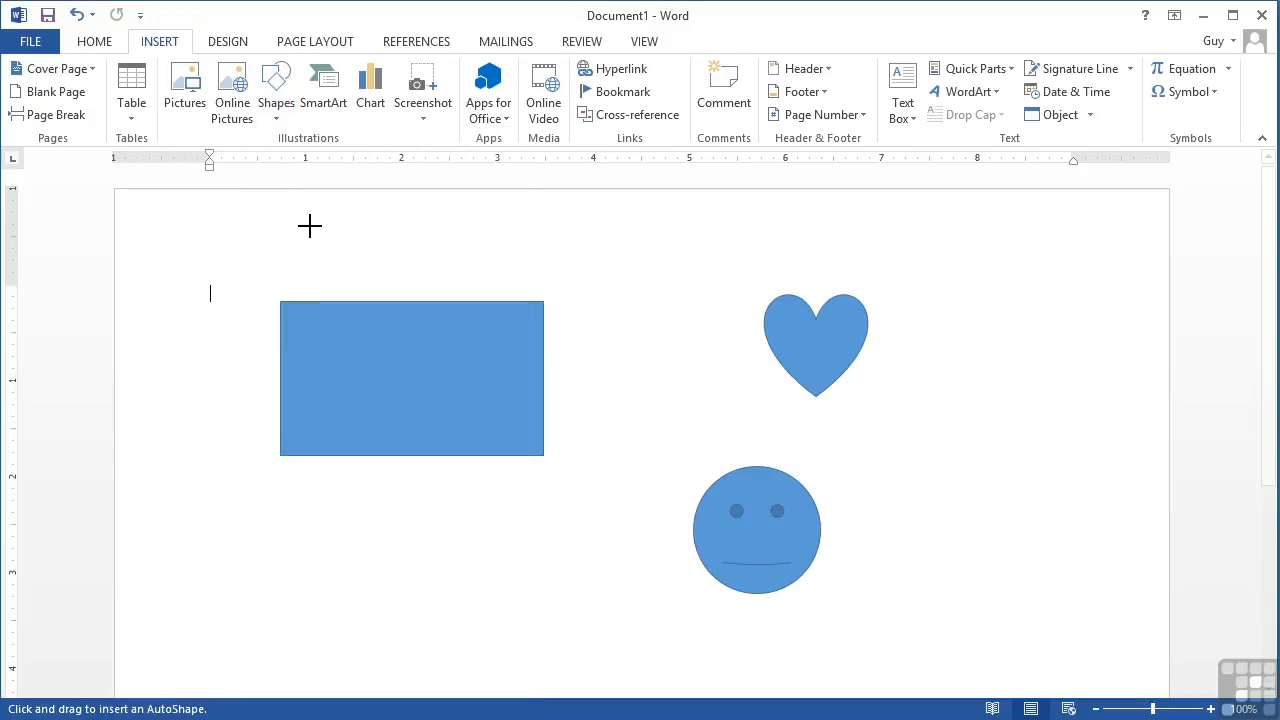
mouse_move(930, 277)
mouse_down()
mouse_move(989, 500)
mouse_move(1106, 477)
mouse_move(1114, 443)
mouse_move(1091, 320)
mouse_move(1041, 411)
mouse_up()
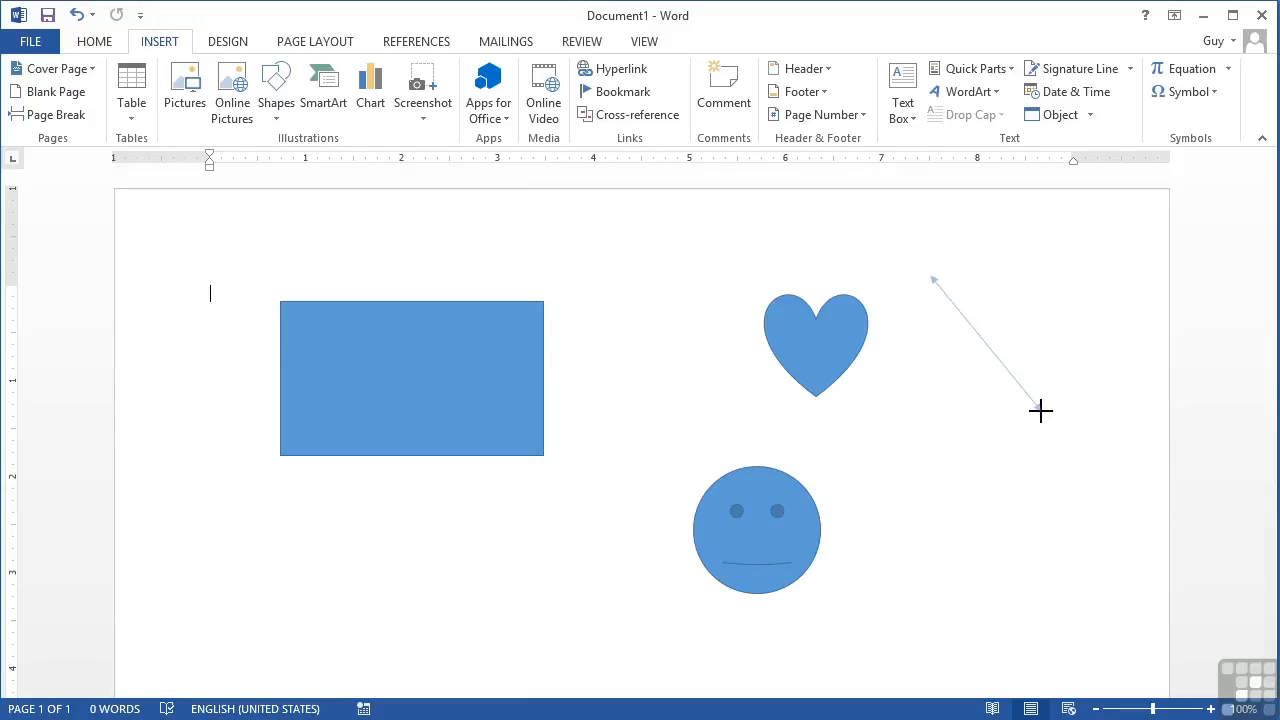
mouse_move(1041, 411)
mouse_down()
mouse_move(1017, 423)
mouse_move(986, 369)
mouse_move(956, 372)
mouse_move(986, 383)
mouse_move(1014, 349)
mouse_move(974, 366)
mouse_move(963, 391)
mouse_move(997, 403)
mouse_move(1083, 500)
mouse_move(960, 520)
mouse_move(1063, 509)
mouse_move(1131, 358)
mouse_move(1123, 286)
mouse_move(1086, 223)
mouse_move(971, 177)
mouse_move(846, 197)
mouse_move(810, 258)
mouse_move(828, 356)
mouse_move(945, 455)
mouse_move(1017, 451)
mouse_move(1049, 522)
mouse_up()
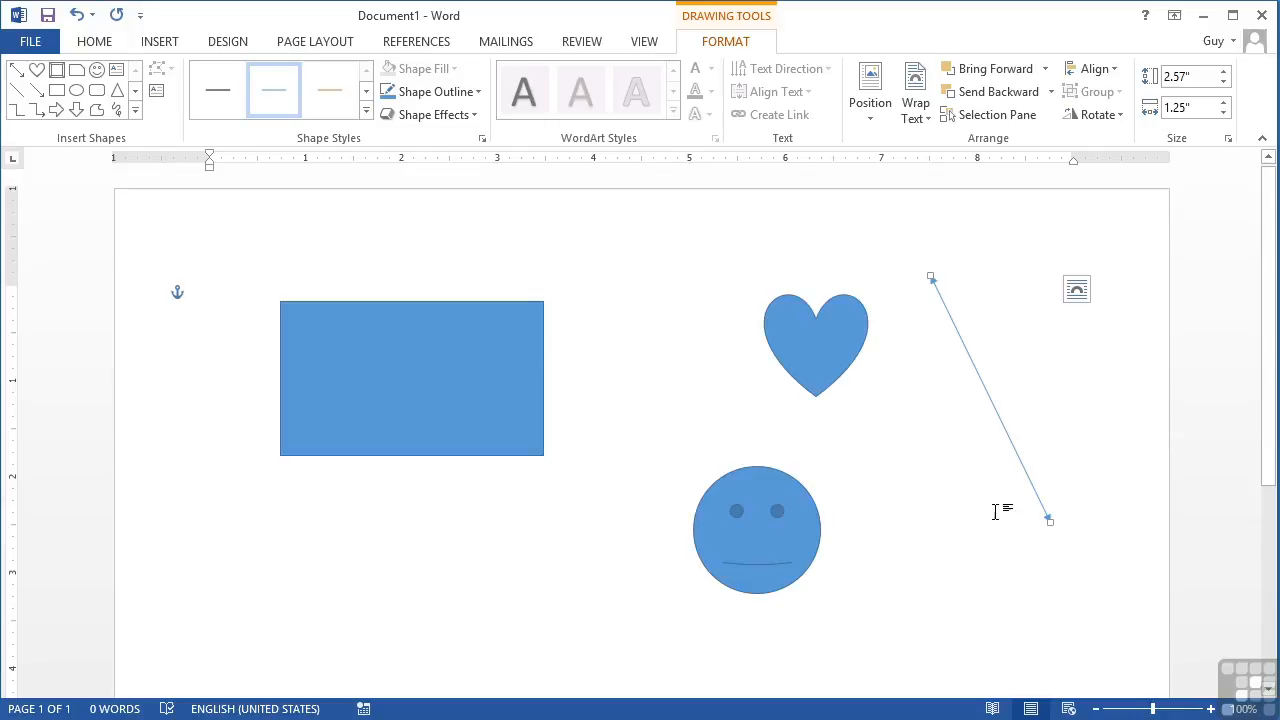
click(440, 566)
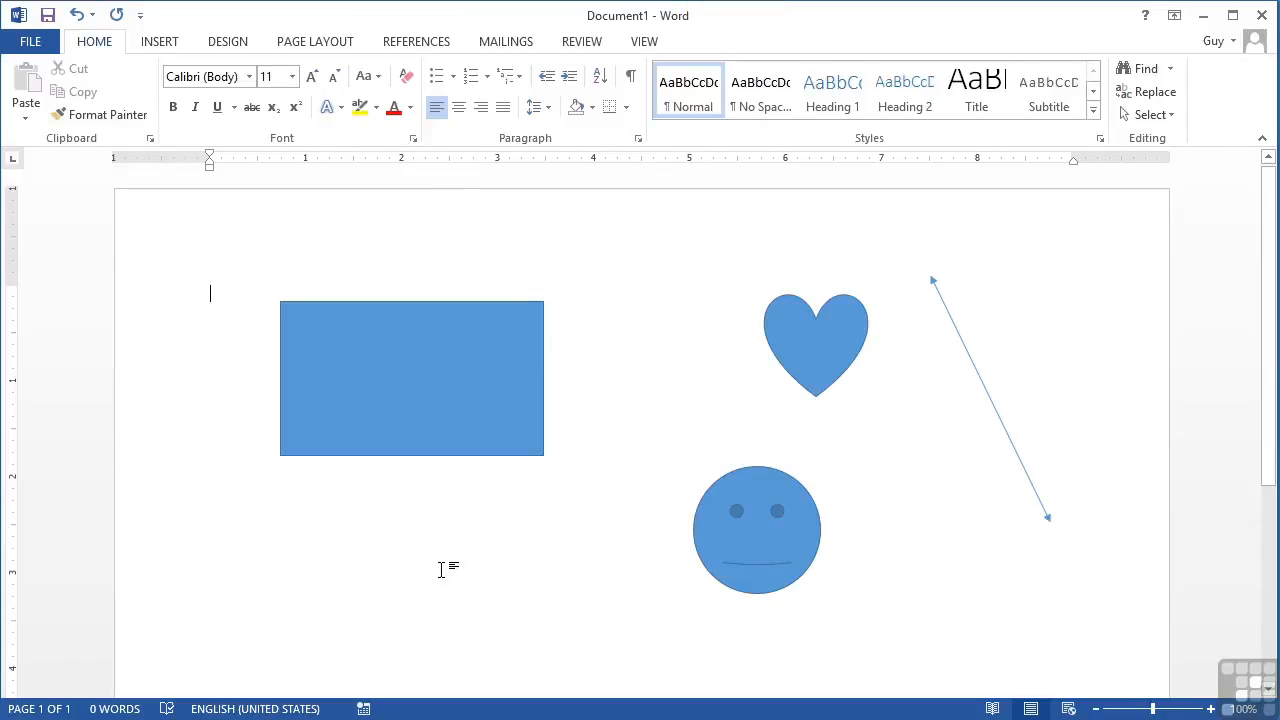
- Draw a rounded rectangular callout about 1.94" wide and 1.2" high below the rectangle
click(178, 42)
click(277, 108)
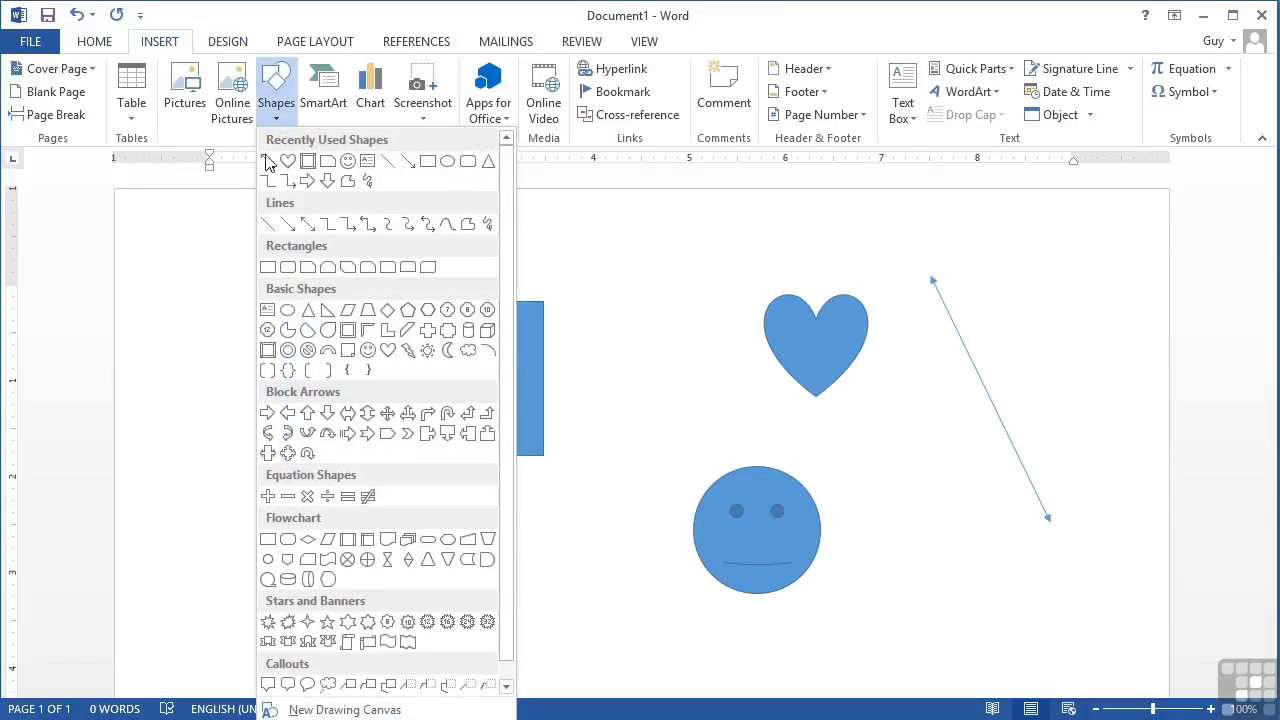
click(276, 690)
mouse_move(337, 529)
mouse_down()
mouse_move(406, 589)
mouse_move(521, 644)
mouse_up()
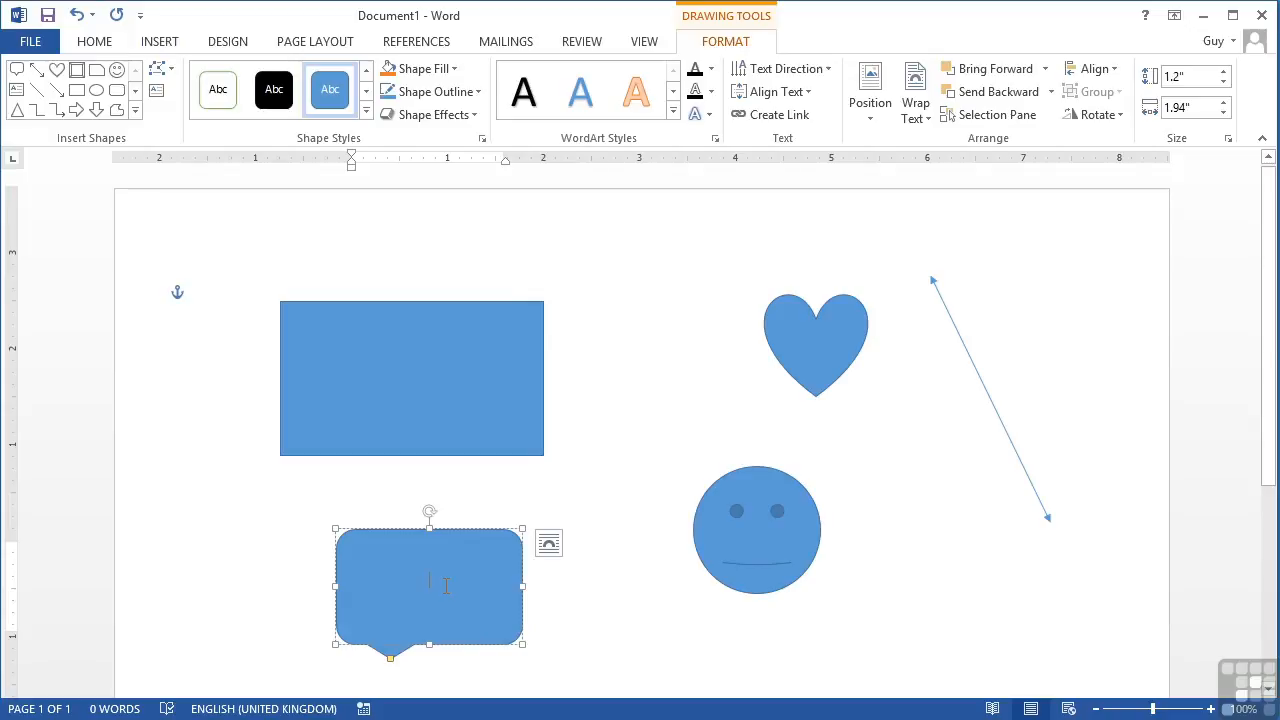
- Enter "Hello World" in the callout and stretch its pointer out to the callout's lower left
text(Hello World)
drag(391, 664, 276, 366)
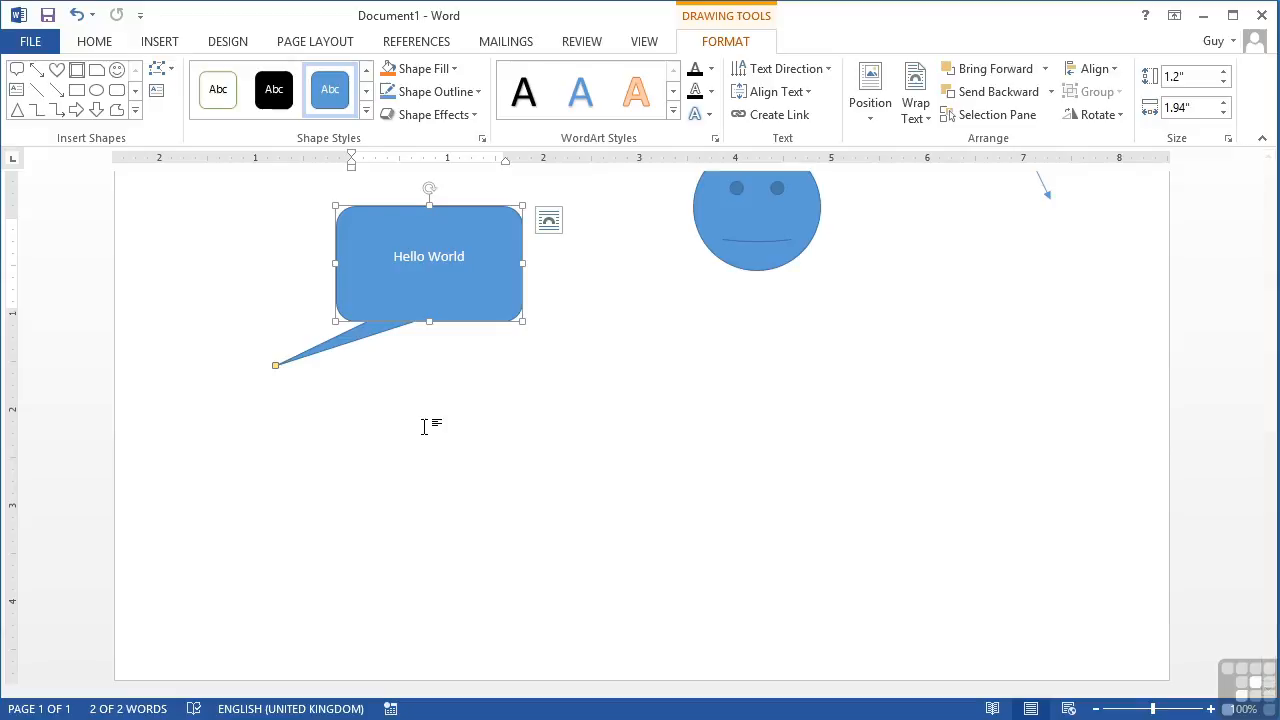
scroll(424, 426, up, 3)
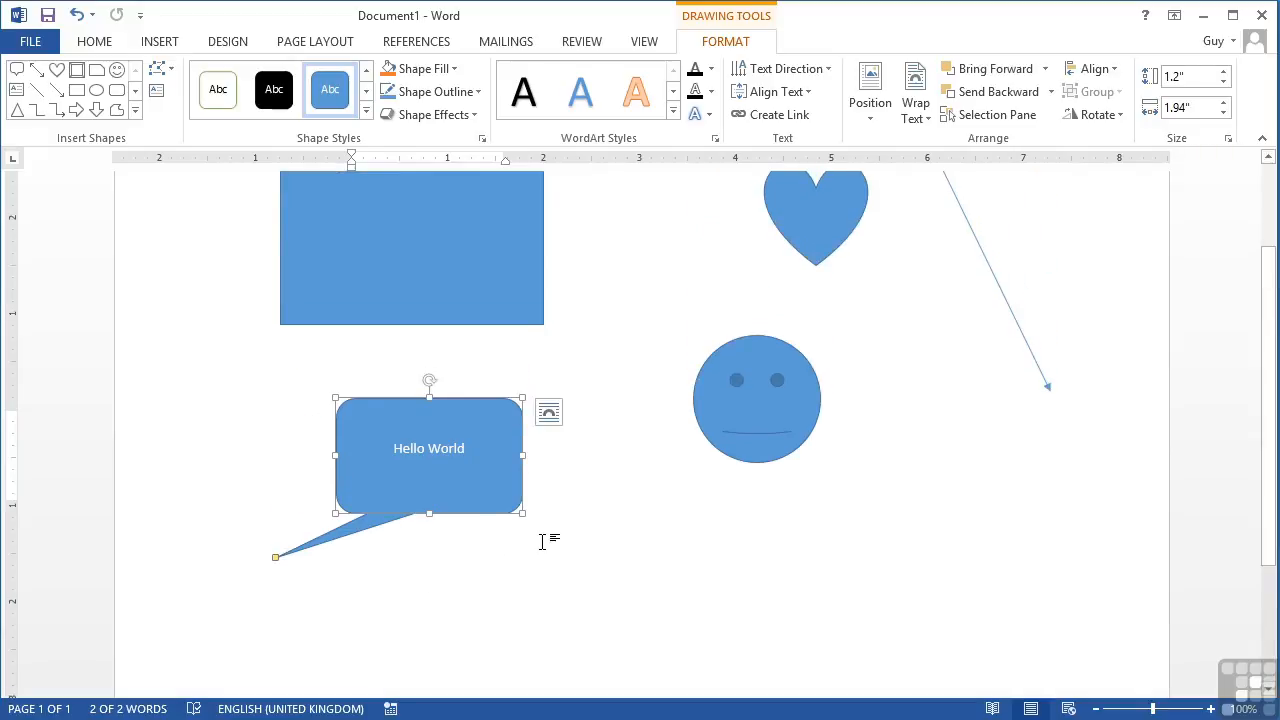
- Draw a down ribbon banner about 4.8" wide and 0.78" high below the smiley face
click(168, 45)
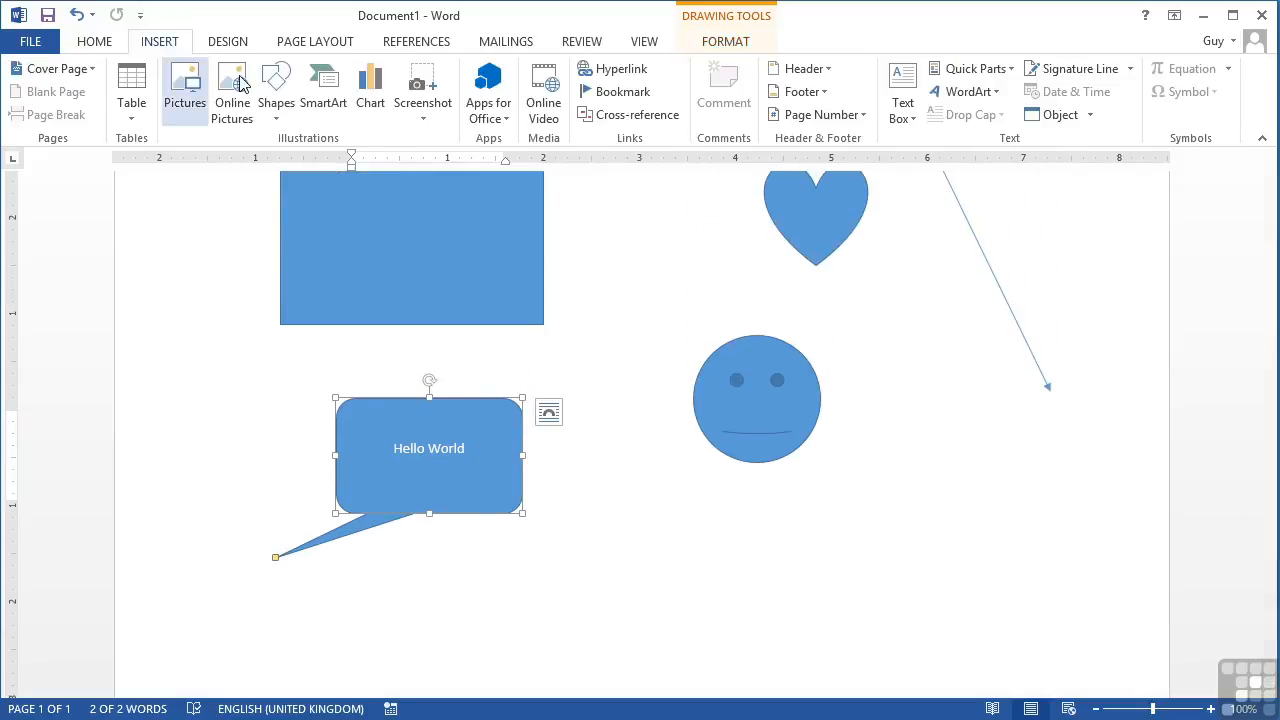
click(277, 88)
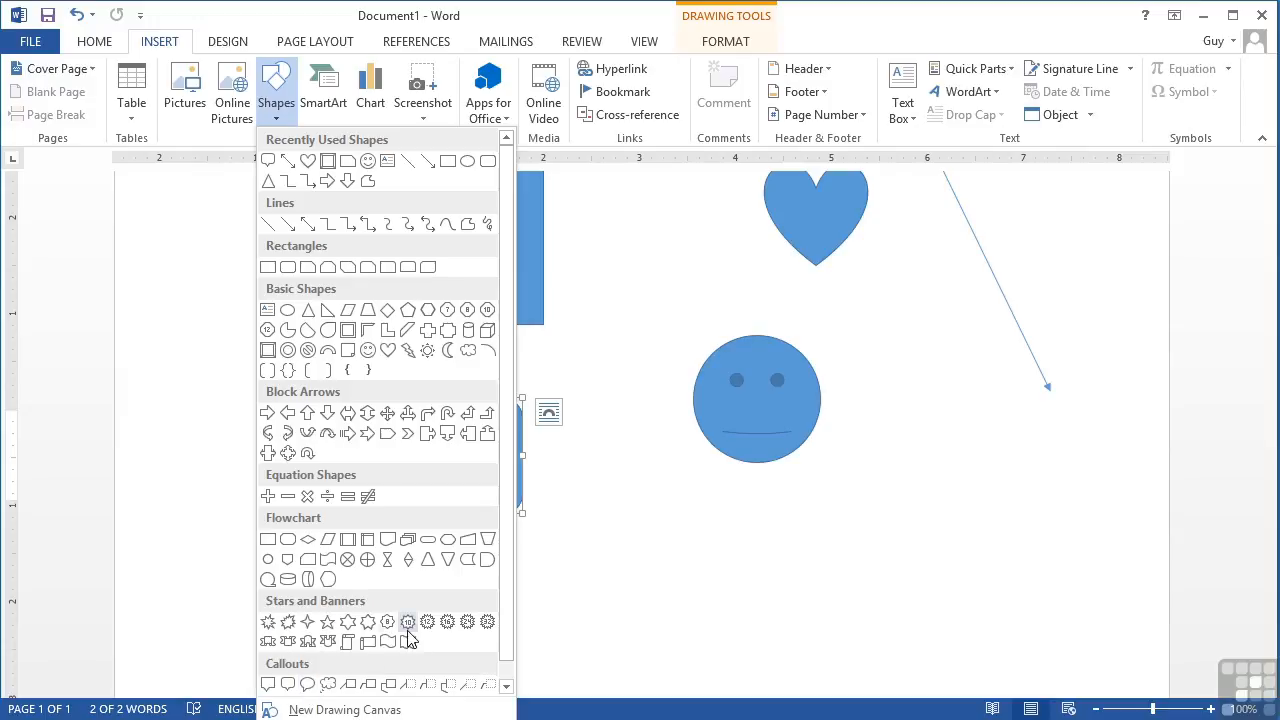
click(293, 641)
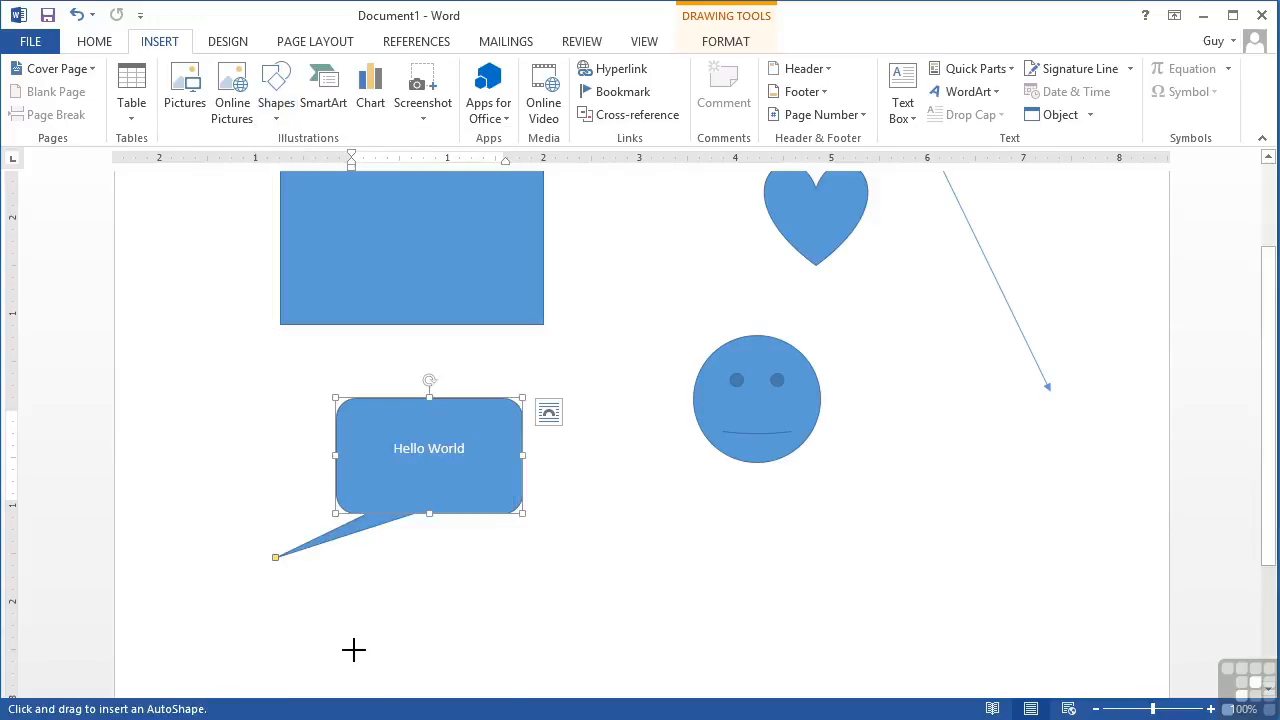
drag(636, 530, 1097, 606)
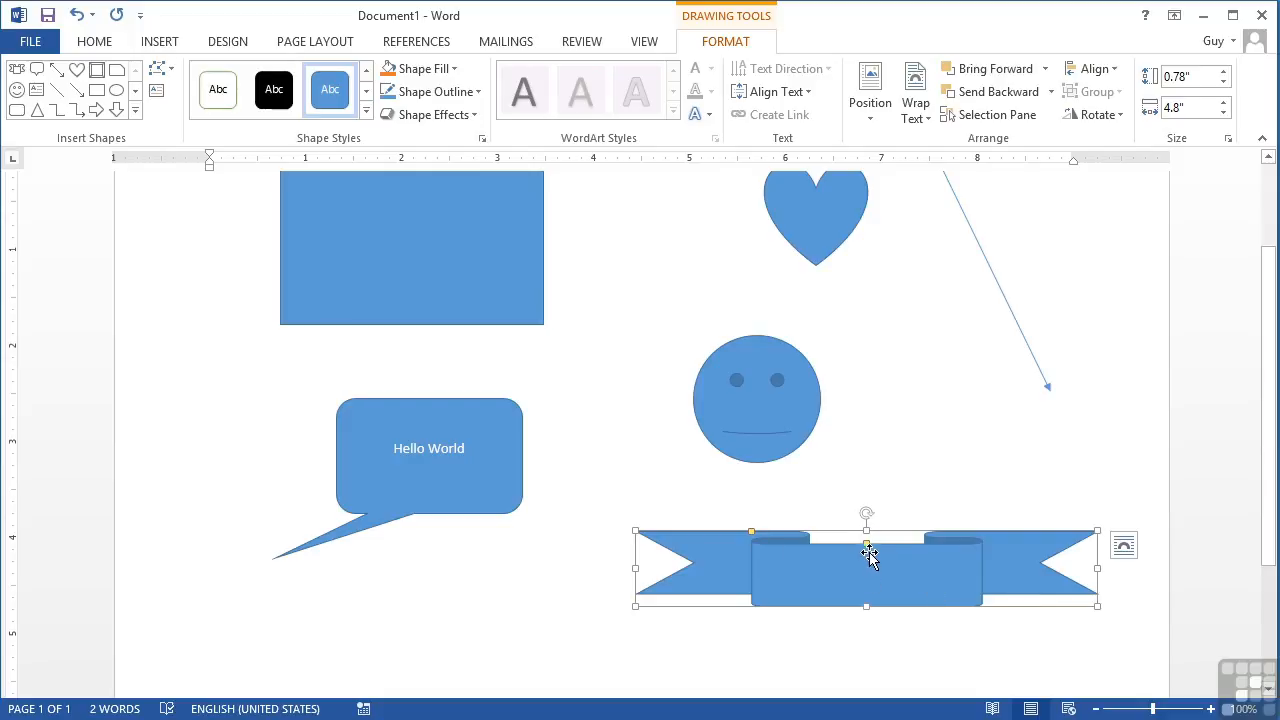
- Reshape the ribbon banner by widening its central panel toward both ends and giving its folds a shallow depth
drag(867, 566, 871, 567)
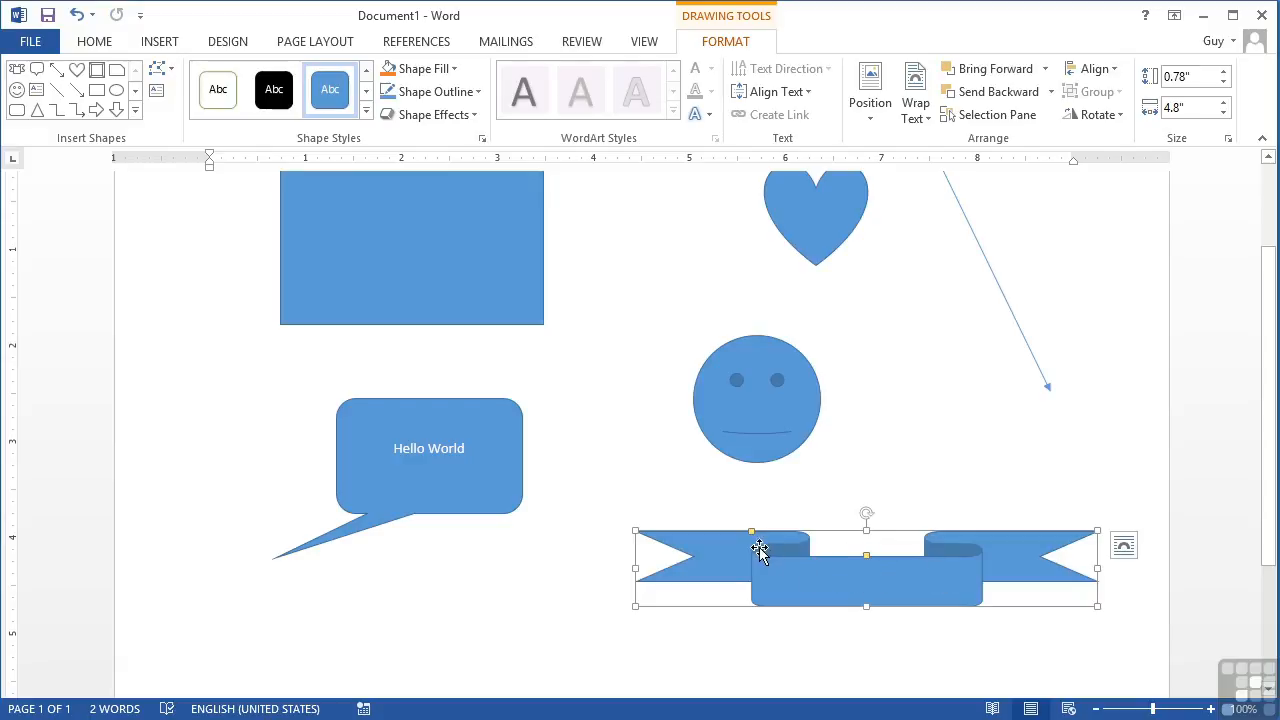
drag(752, 534, 782, 533)
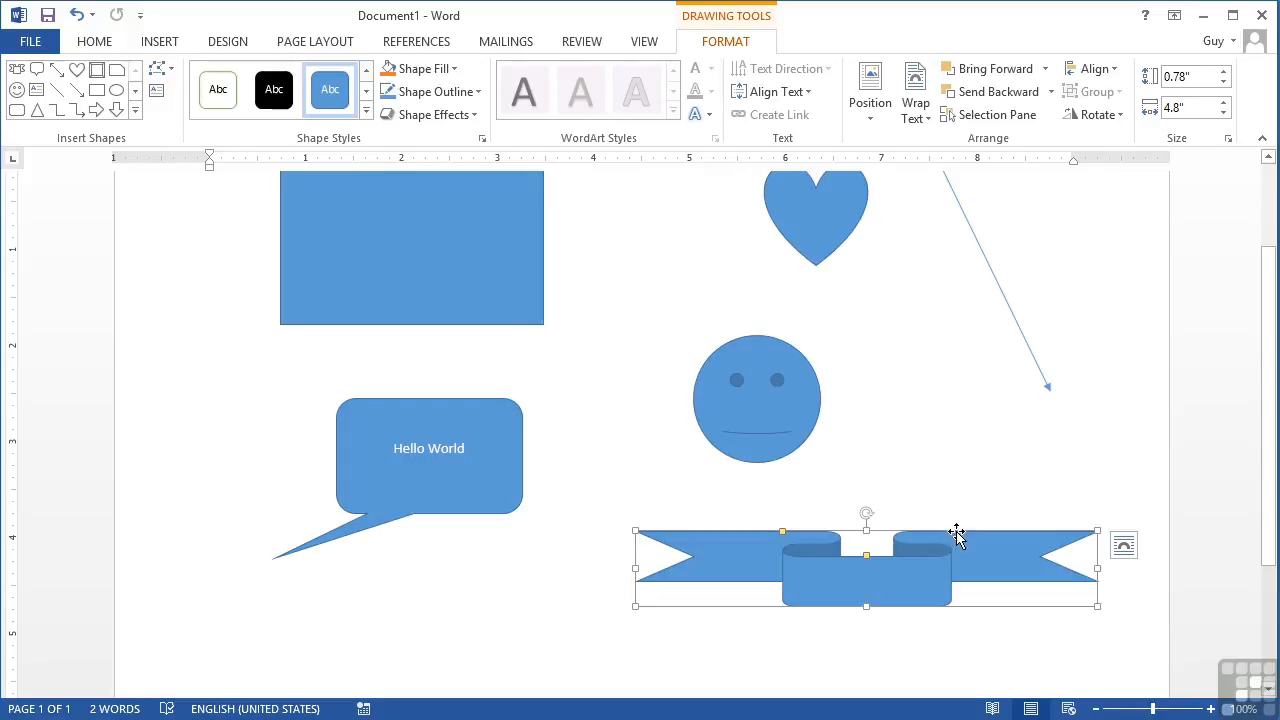
drag(782, 532, 716, 532)
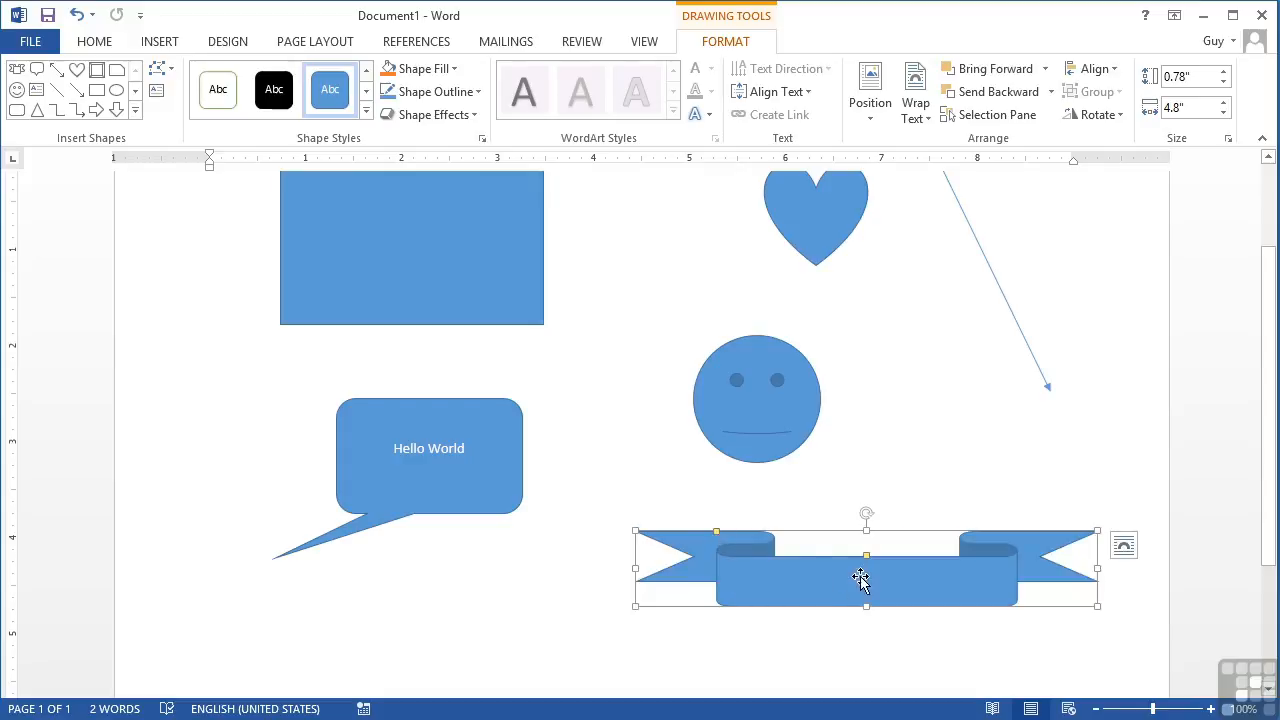
drag(866, 556, 866, 546)
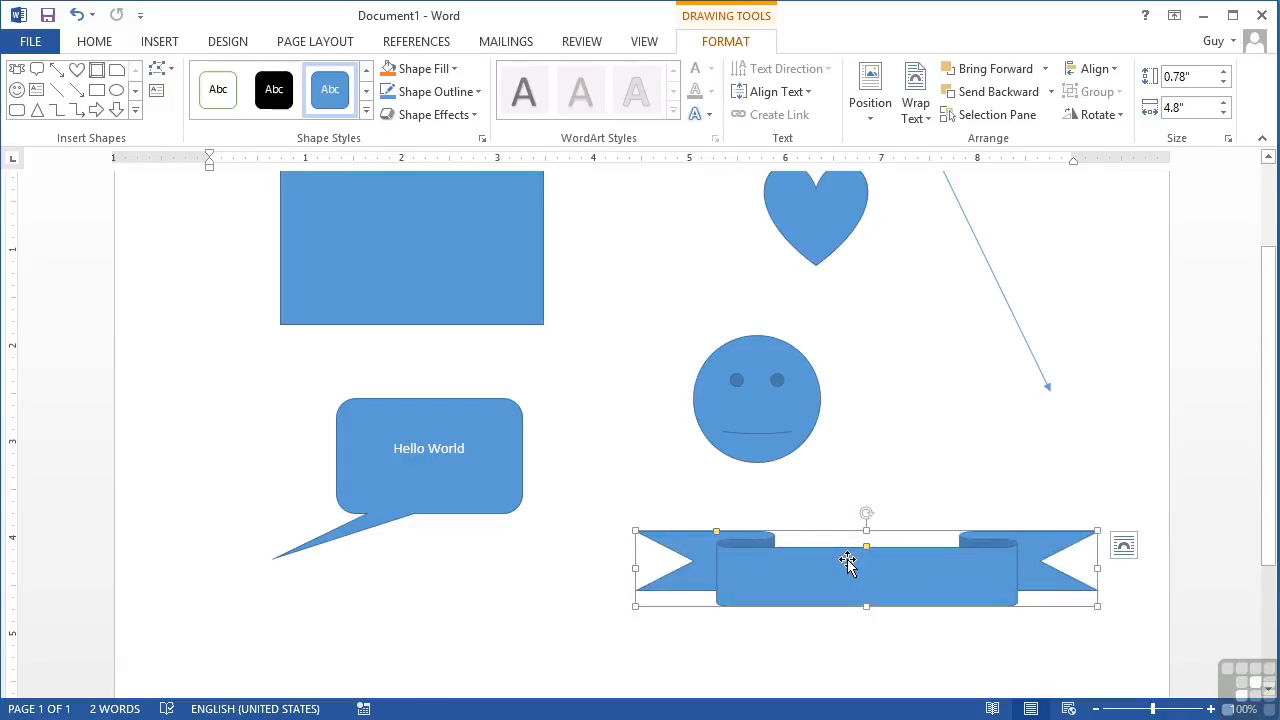
- Open the gallery of available shapes for inserting another shape into the document
scroll(847, 563, up, 2)
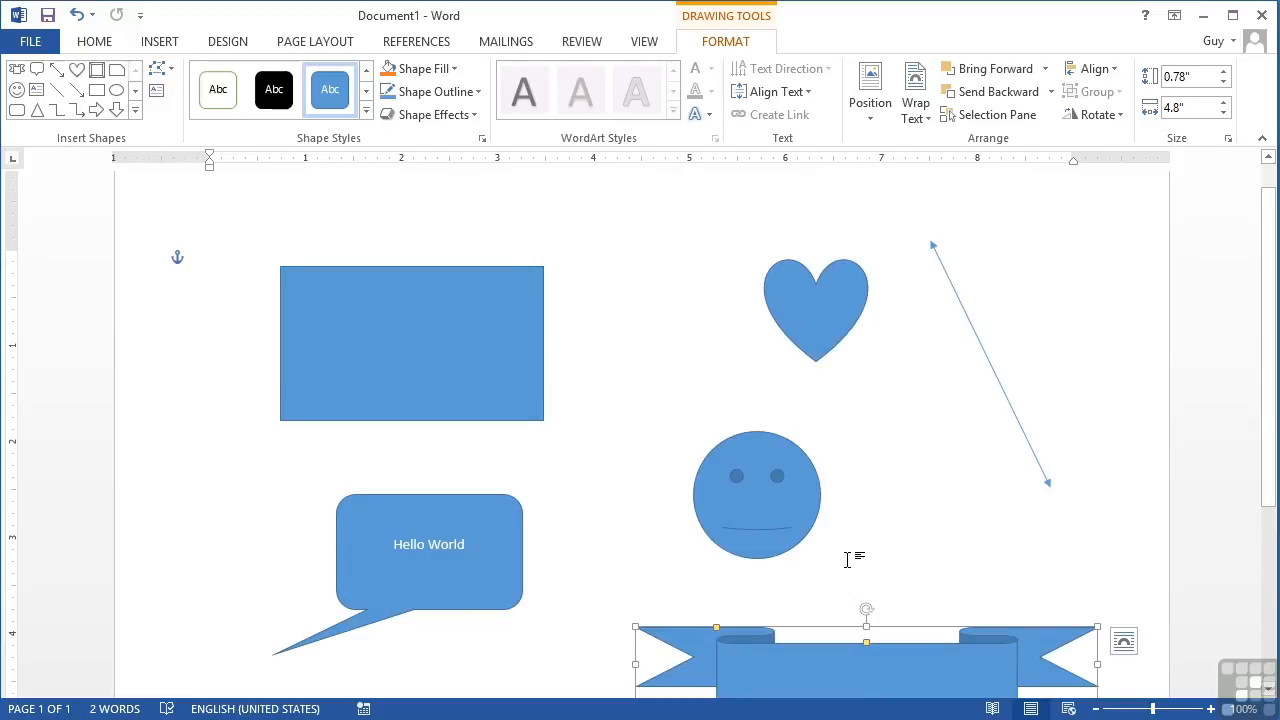
click(159, 41)
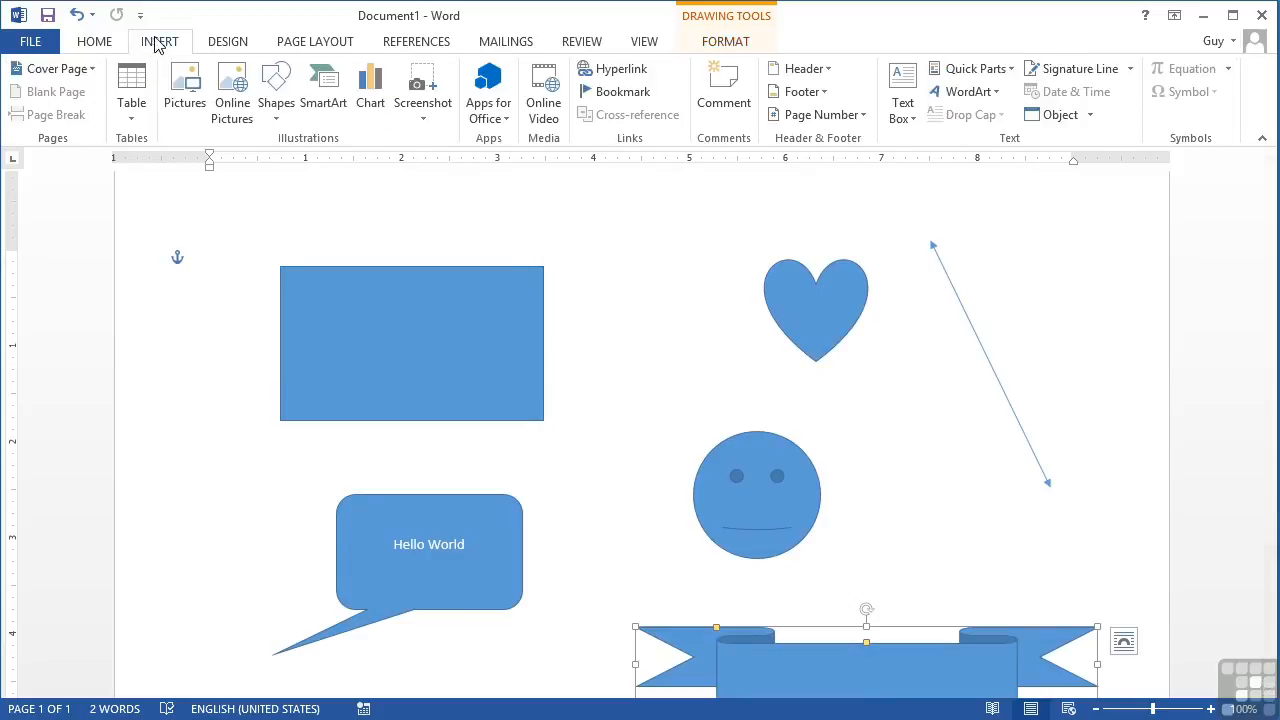
click(277, 108)
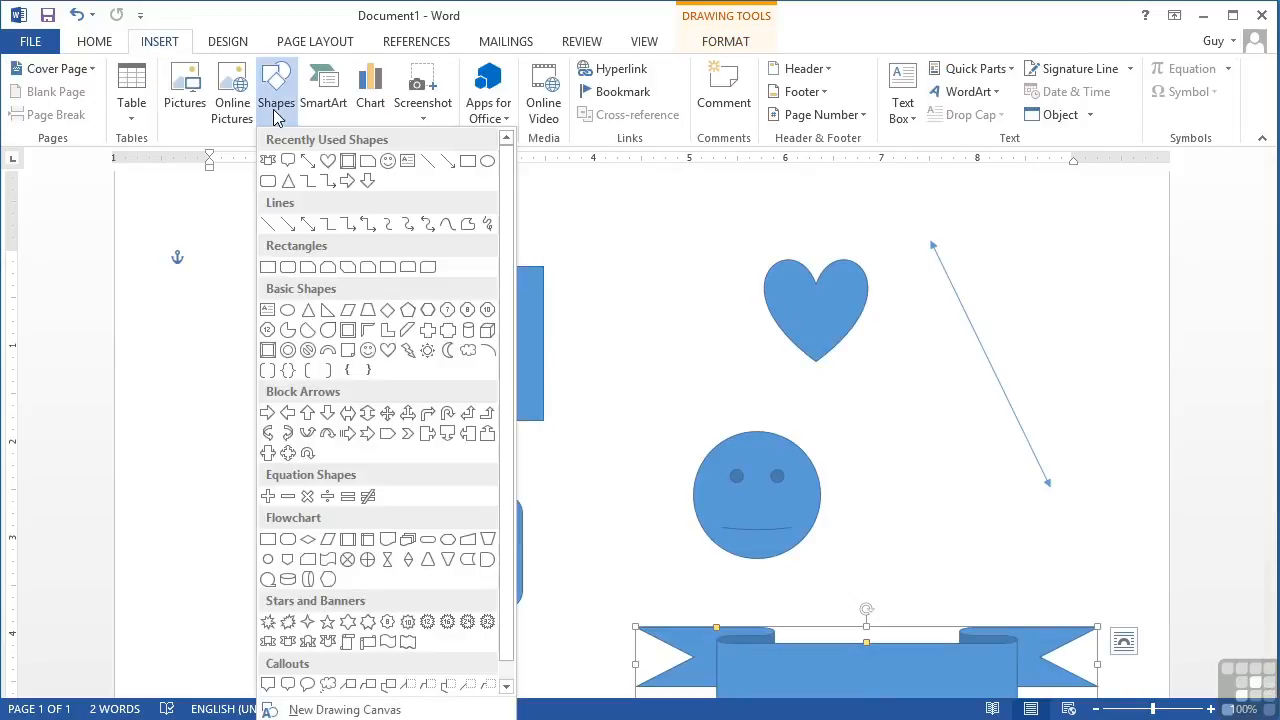